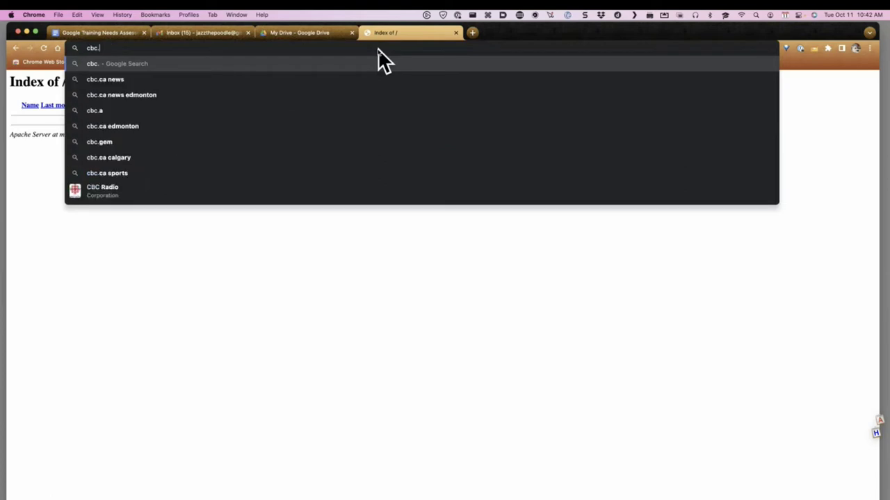
# - Load cbc.ca, open the "Russia escalates attacks in Ukraine, hits civilian areas" story and pause its video
pyautogui.press('Return')
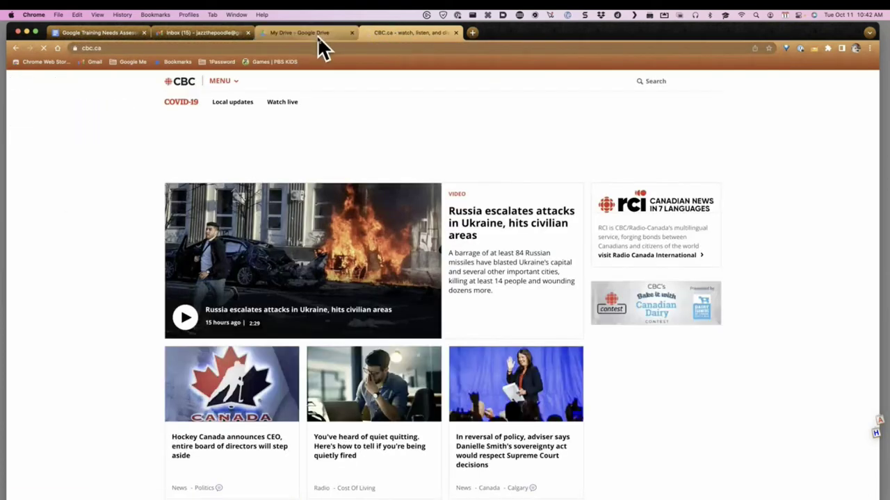
pyautogui.click(317, 34)
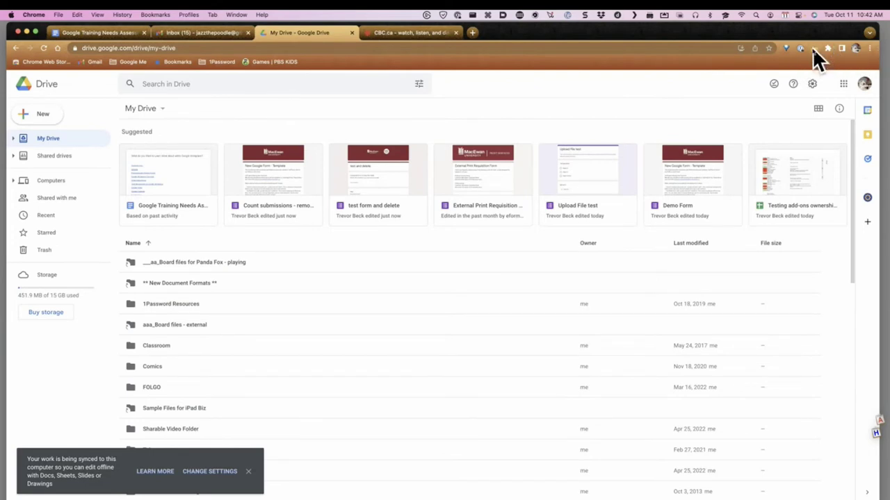
pyautogui.click(419, 33)
pyautogui.scroll(-2, 489, 198)
pyautogui.scroll(2, 489, 198)
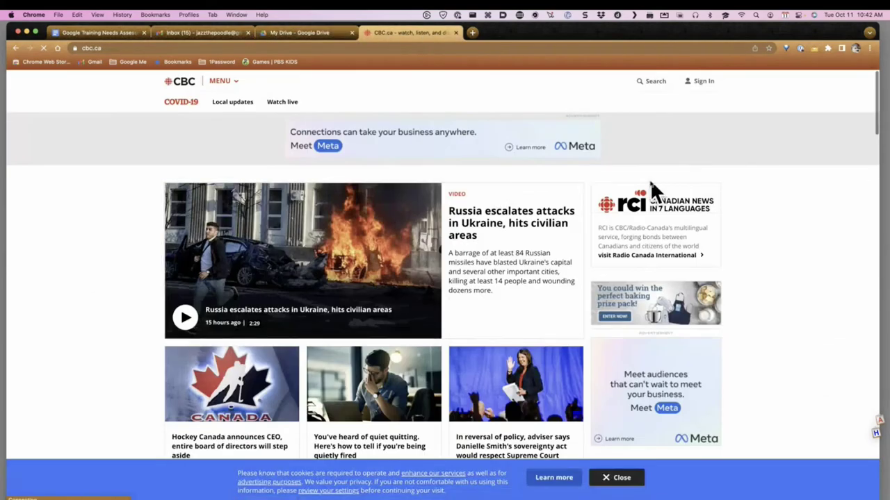
pyautogui.click(493, 225)
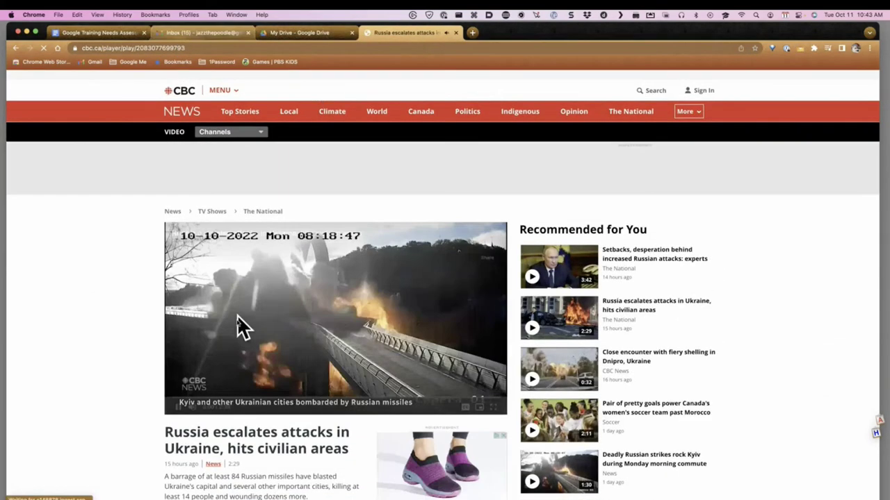
pyautogui.click(179, 406)
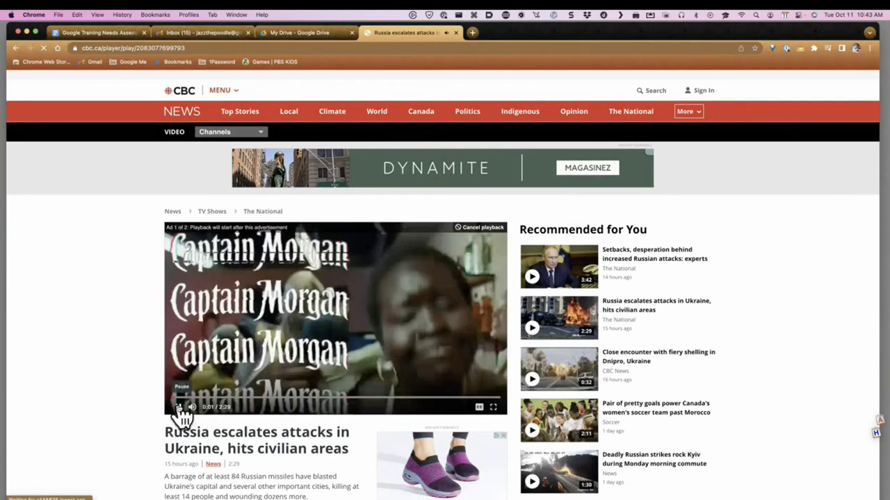
# - Open a Quick Compose email, enter placeholder recipient "sdfxdf", subject "sadfsafd" and body "asf asdf saf f", and close it unsent
pyautogui.click(799, 48)
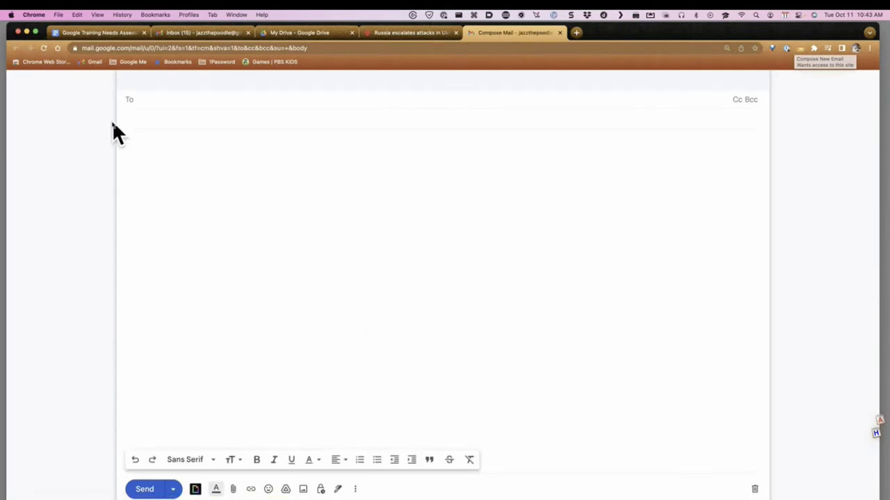
pyautogui.write('sdfxdf')
pyautogui.click(192, 122)
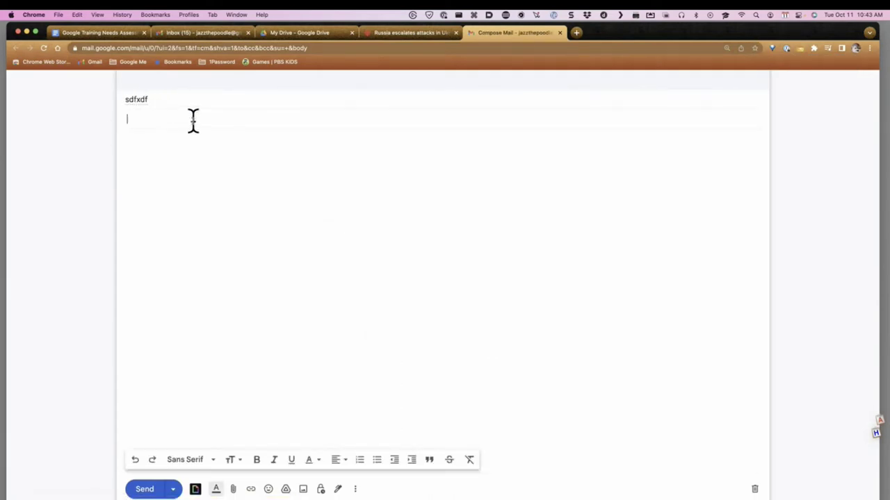
pyautogui.write('sadfsafd')
pyautogui.press('Tab')
pyautogui.write('asf asdf saf f')
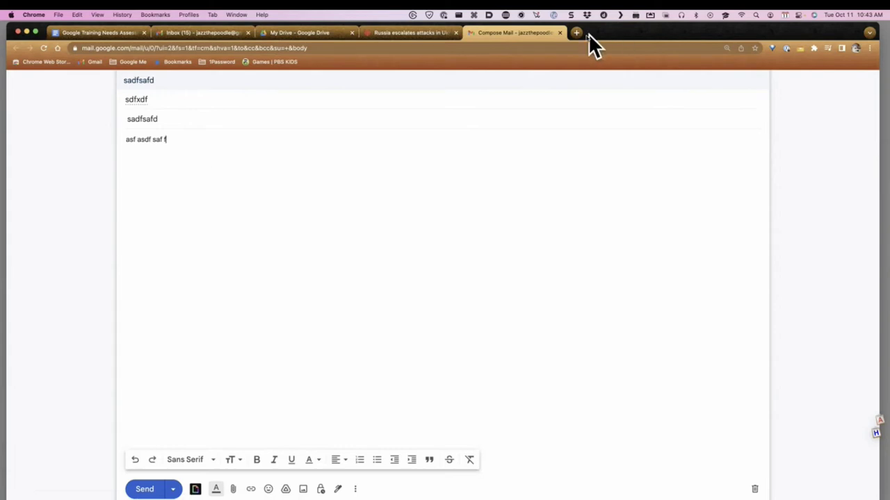
pyautogui.click(559, 32)
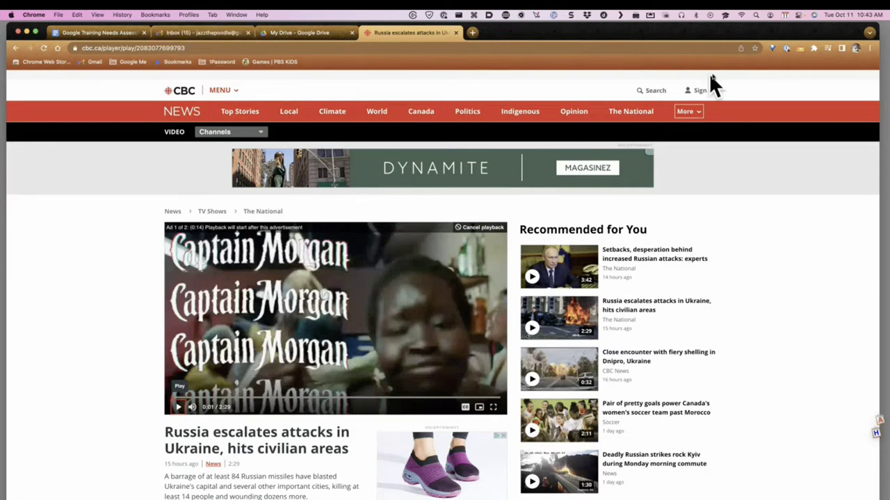
# - In the Quick Compose for Gmail options, set the subject line to Current tab's title and the body to Current tab's URL, and save
pyautogui.rightClick(801, 48)
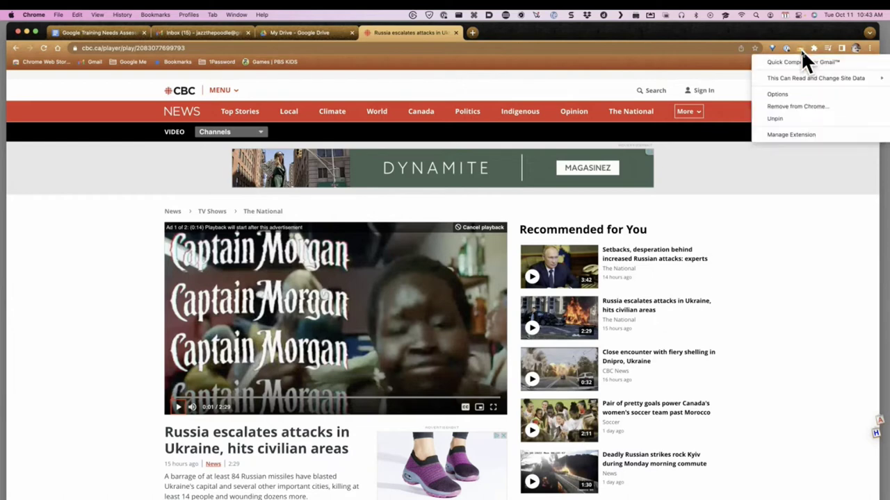
pyautogui.click(784, 93)
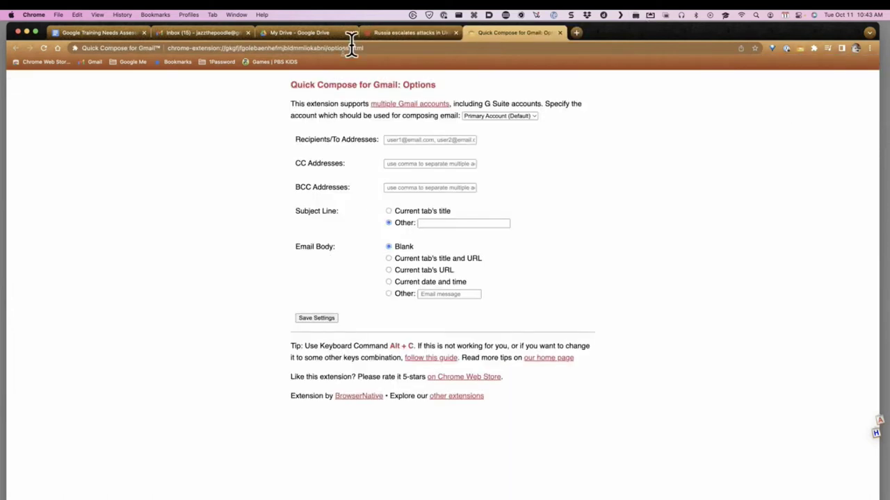
pyautogui.click(389, 211)
pyautogui.click(318, 320)
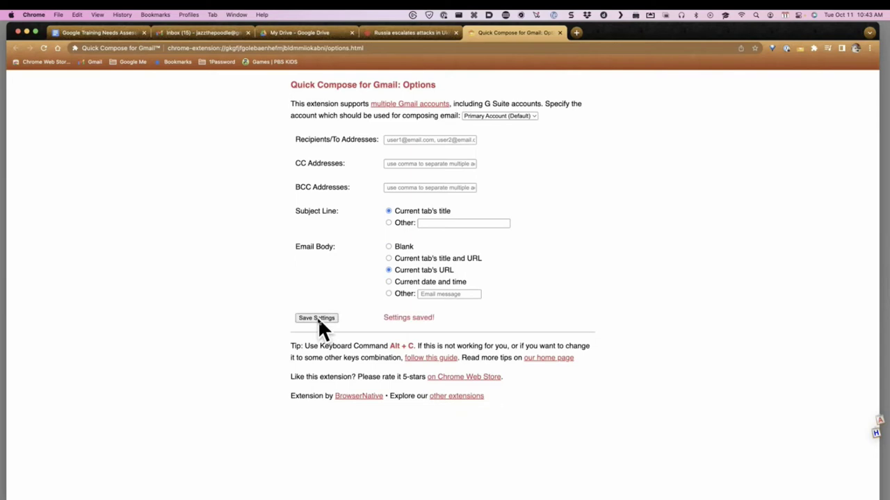
pyautogui.click(560, 33)
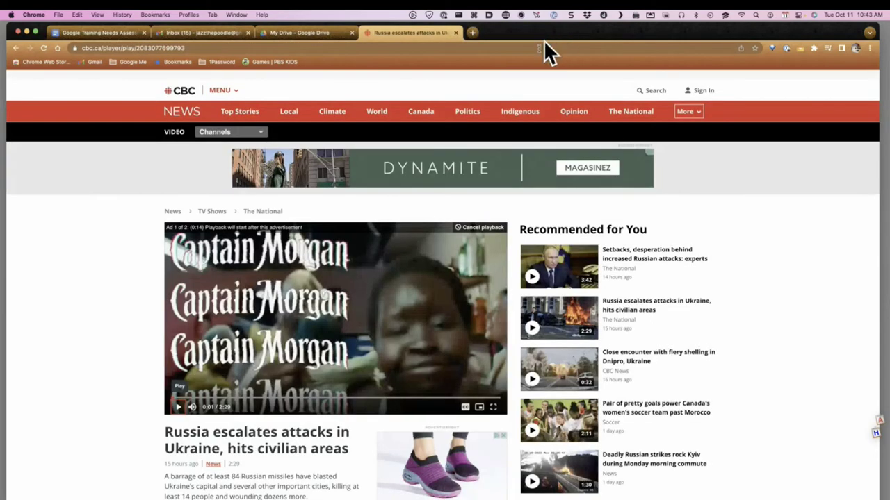
# - Create a Quick Compose email from the CBC video page, enter the recipient's name, and leave the message without sending it
pyautogui.scroll(-1, 394, 248)
pyautogui.scroll(-2, 393, 245)
pyautogui.scroll(3, 396, 238)
pyautogui.click(800, 49)
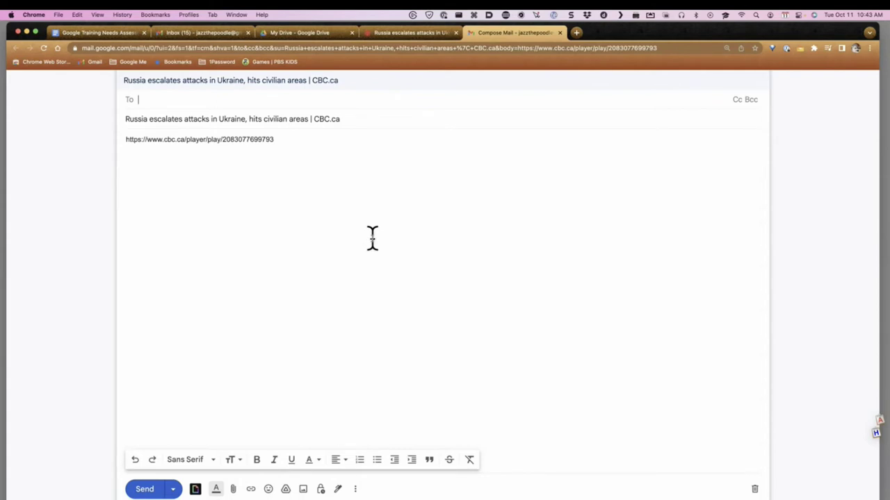
pyautogui.write('j')
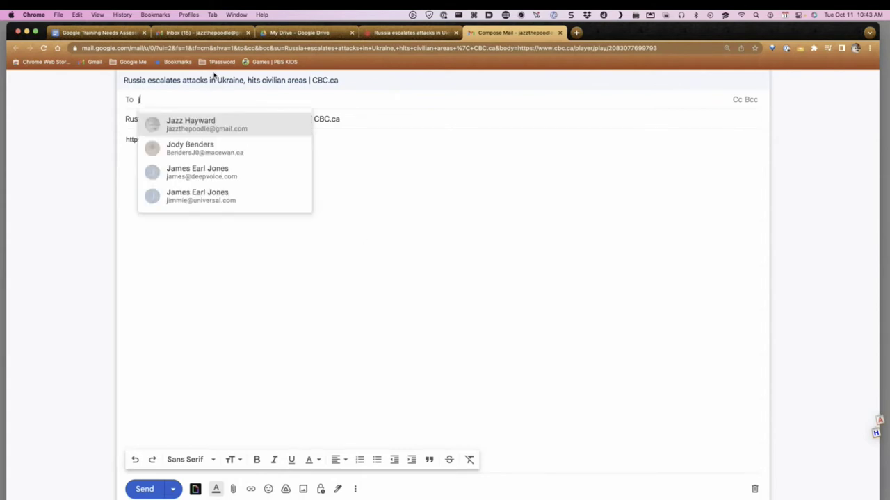
pyautogui.write('ennie')
pyautogui.rightClick(213, 74)
pyautogui.click(172, 180)
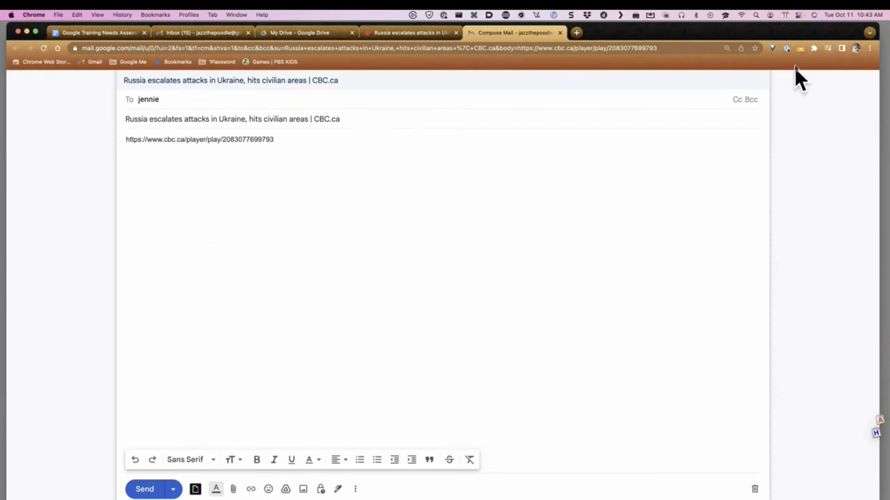
pyautogui.click(561, 32)
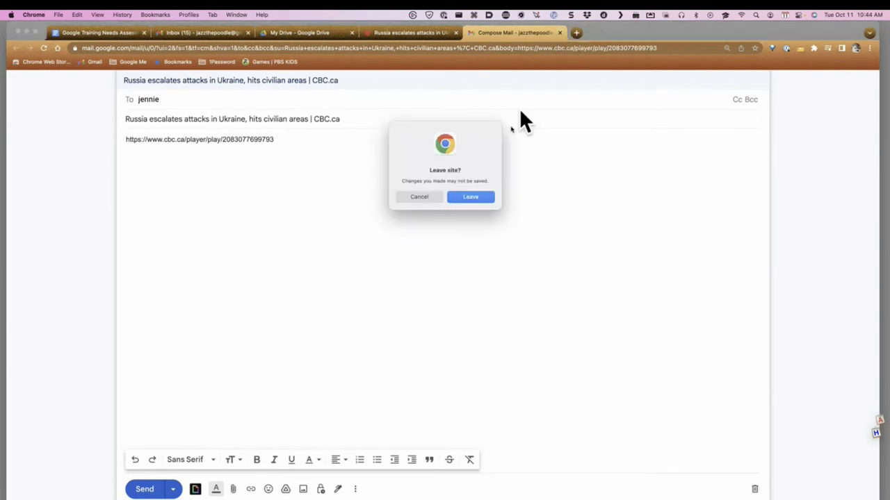
pyautogui.click(472, 196)
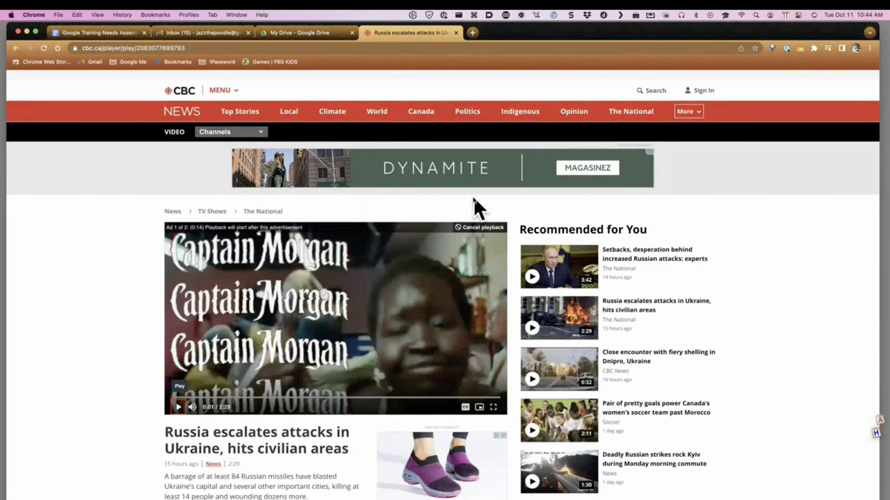
# - Review the Google Calendar topics in the Google Training Needs Assessment document, dismissing the text width tip
pyautogui.click(99, 31)
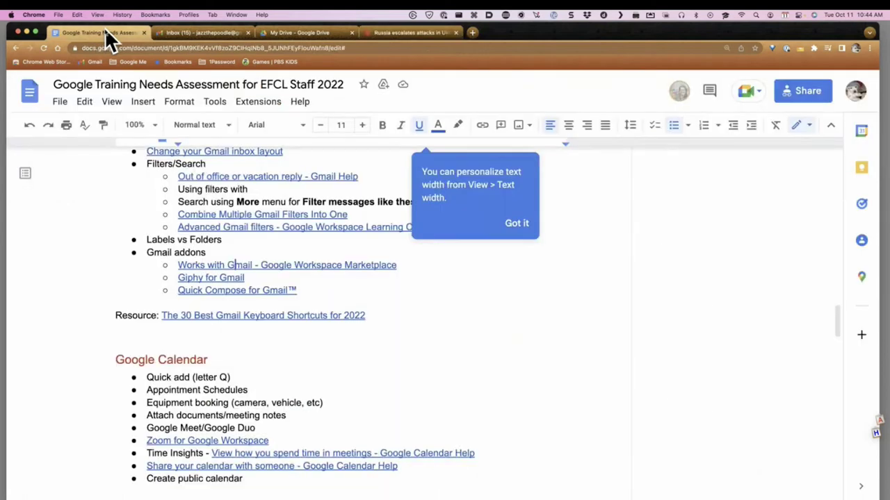
pyautogui.click(467, 347)
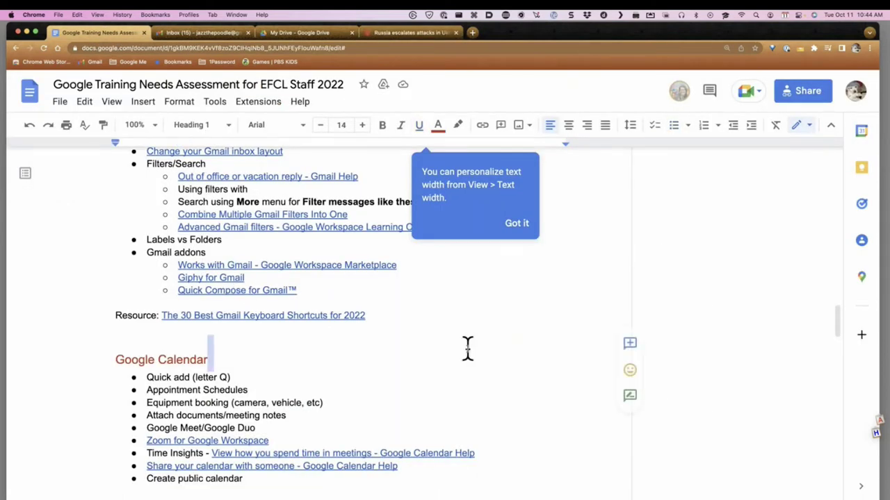
pyautogui.scroll(-1, 448, 356)
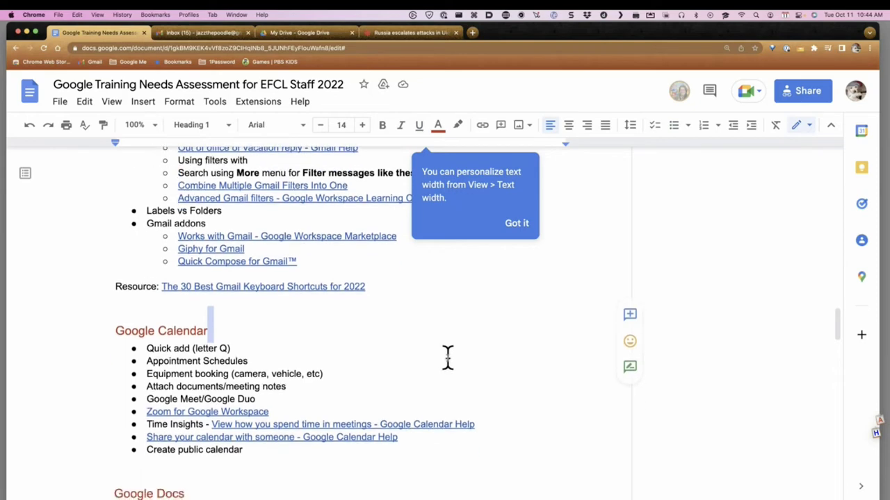
pyautogui.scroll(-1, 550, 348)
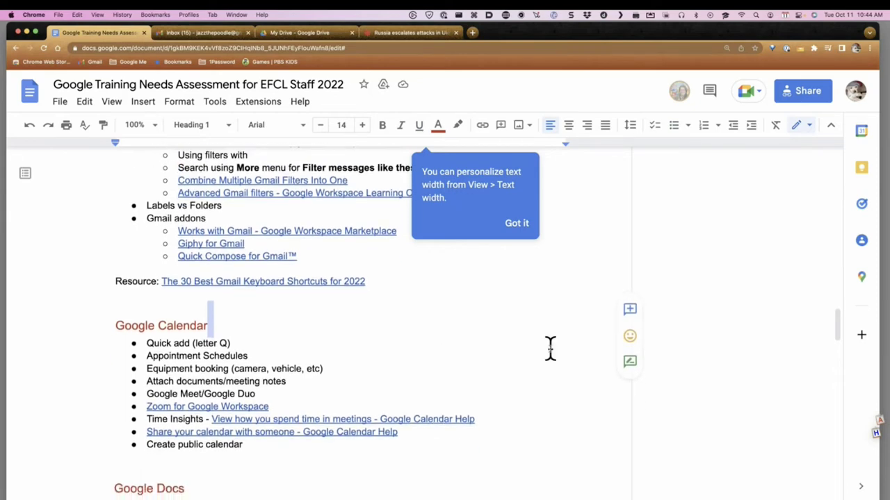
pyautogui.scroll(-2, 550, 349)
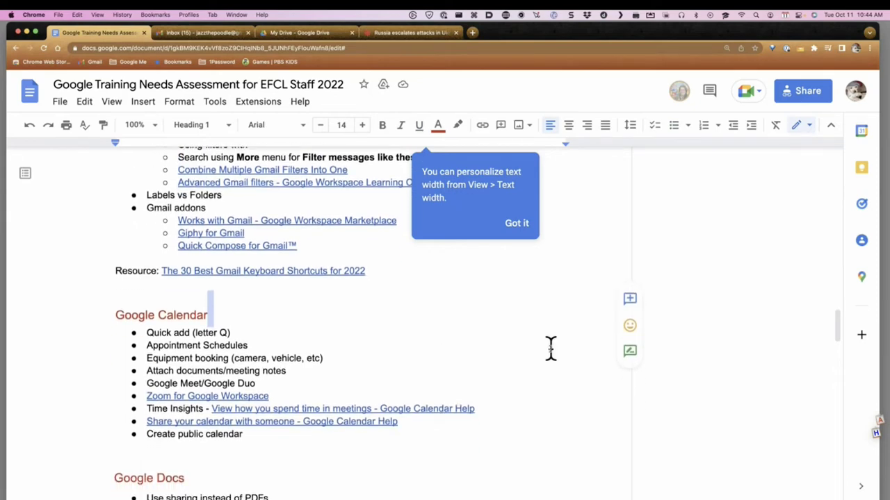
pyautogui.click(520, 226)
pyautogui.scroll(-5, 521, 262)
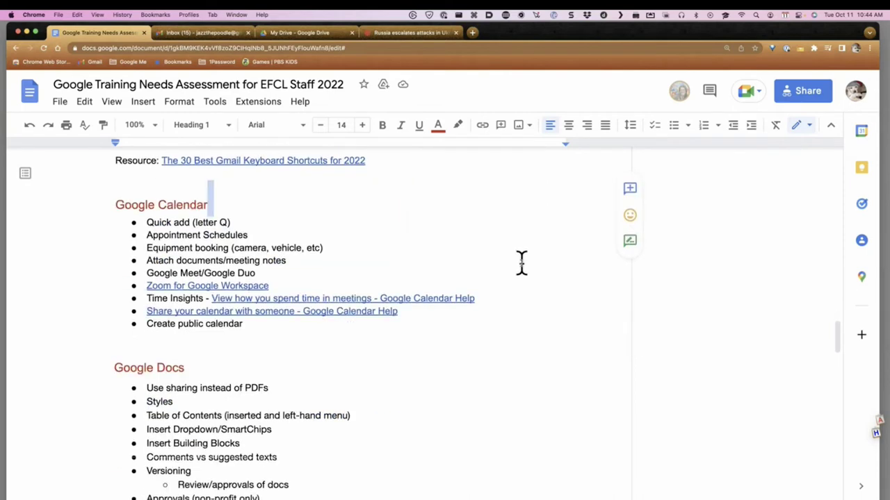
pyautogui.scroll(-1, 520, 262)
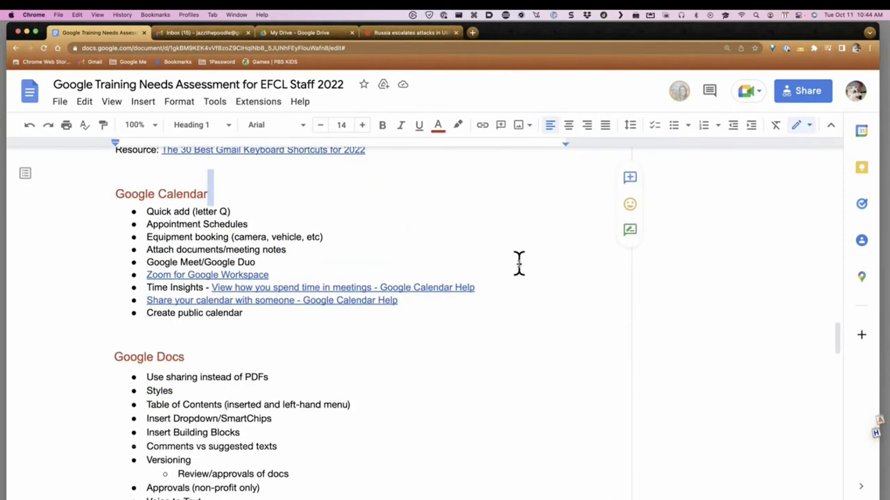
pyautogui.scroll(-1, 540, 262)
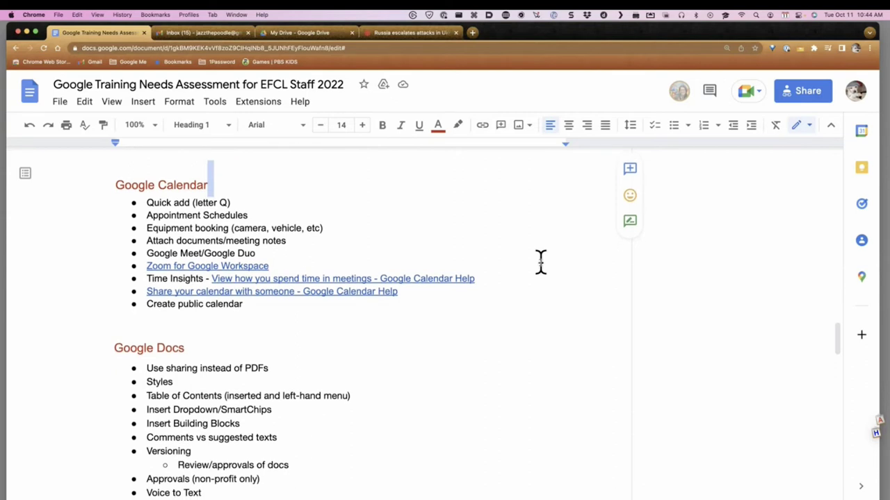
pyautogui.scroll(-1, 540, 262)
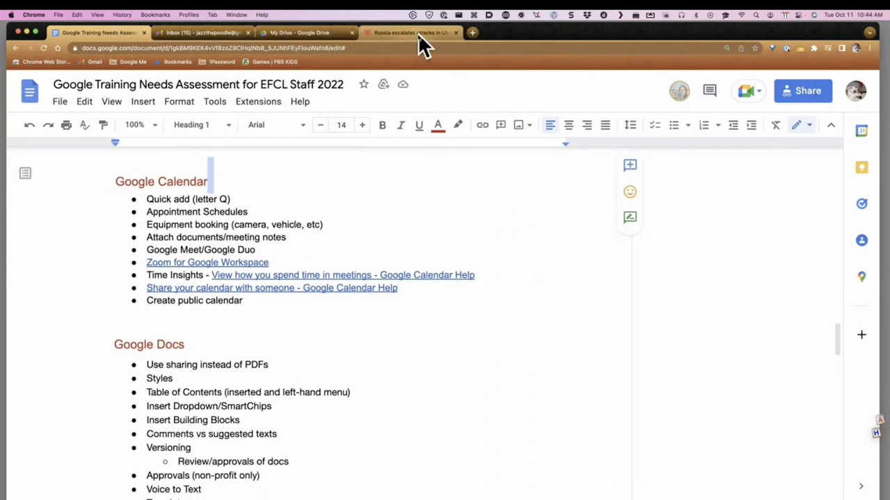
# - Show the calendar beside the Gmail inbox, open the full Google Calendar in its own tab, and return to the inbox
pyautogui.click(189, 35)
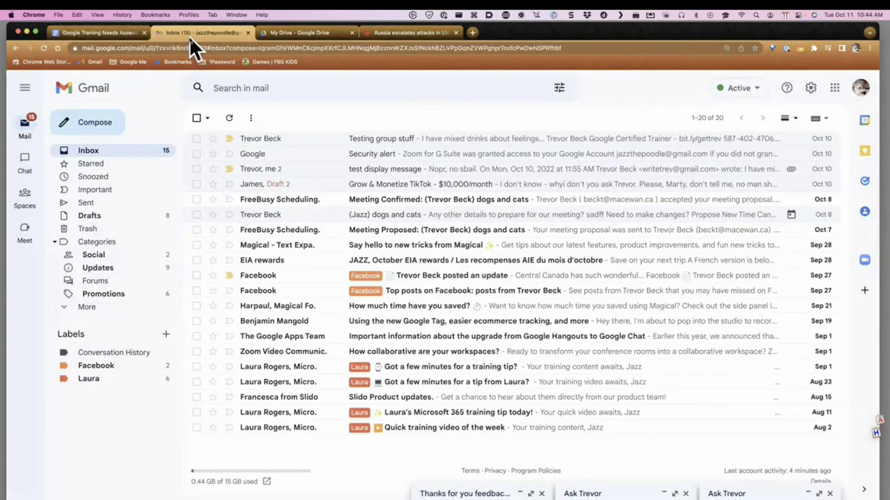
pyautogui.click(864, 121)
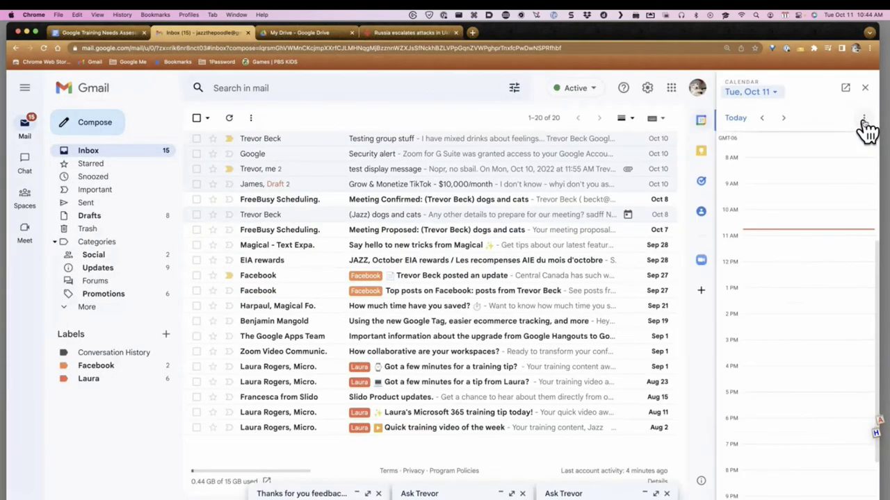
pyautogui.click(845, 88)
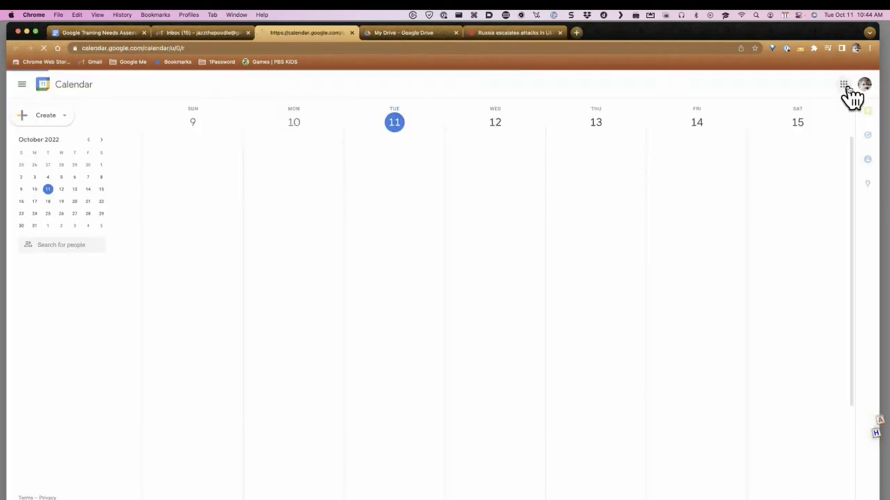
pyautogui.click(209, 33)
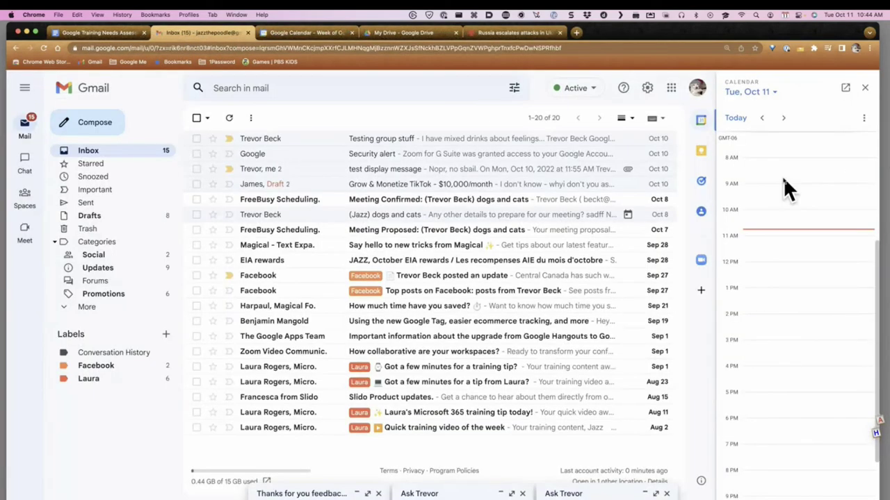
# - Start a calendar event for Tue, Oct 11, 8:30am to 10:45am beside the inbox and close it without saving
pyautogui.click(834, 232)
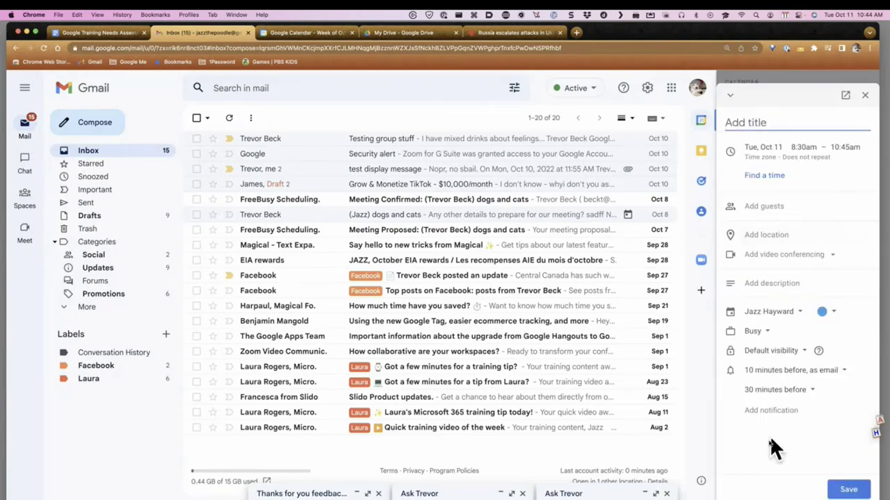
pyautogui.moveTo(772, 495)
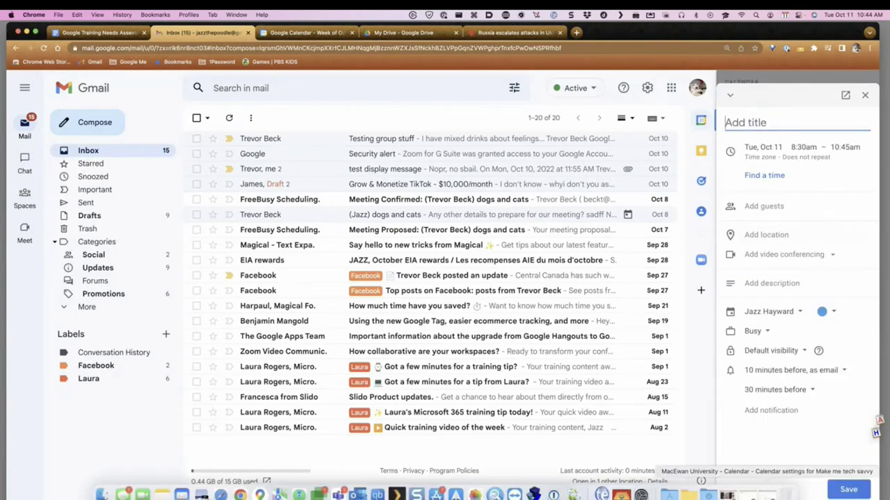
pyautogui.click(864, 95)
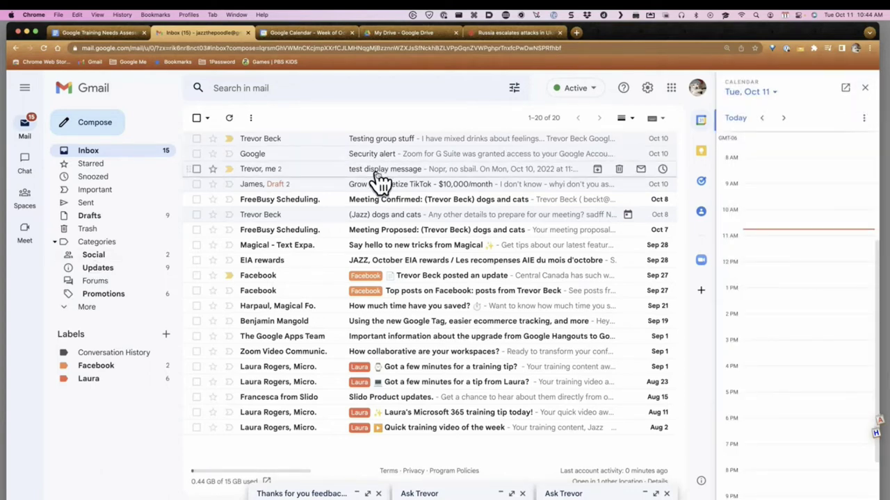
pyautogui.moveTo(383, 175); pyautogui.dragTo(770, 182)
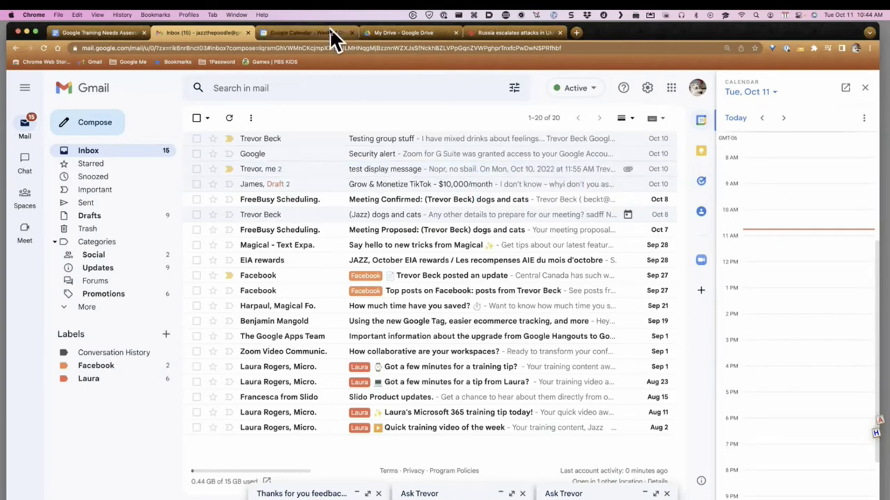
# - Start an event on Wednesday, October 12 from 12:00pm to 1:45pm in the full Google Calendar and close it without saving
pyautogui.click(306, 33)
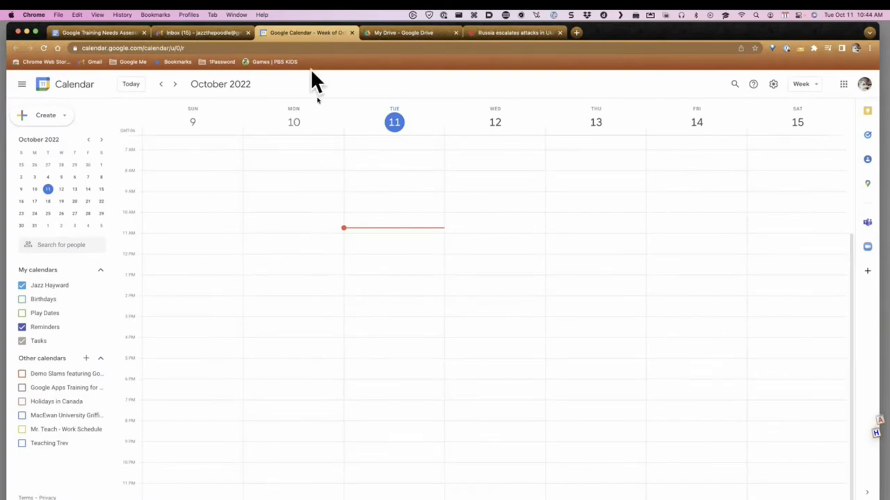
pyautogui.moveTo(461, 256); pyautogui.dragTo(467, 292)
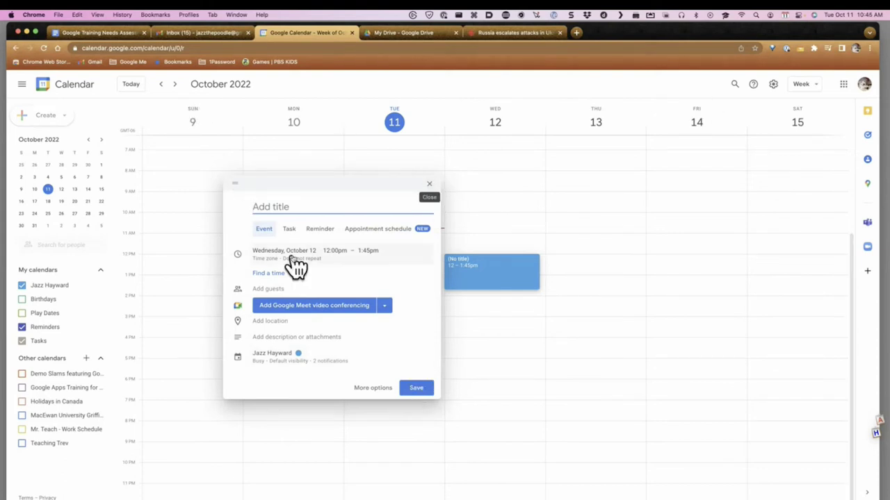
pyautogui.click(428, 186)
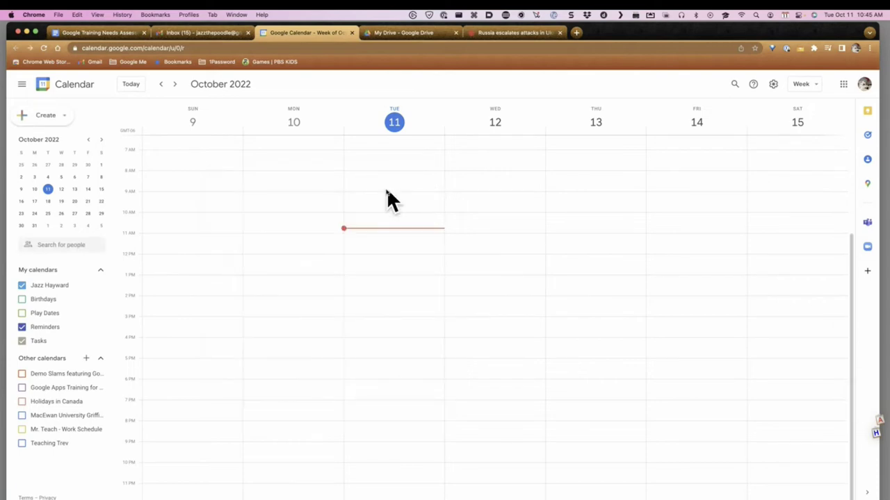
# - Create a calendar event titled "kdjfaslkjf;a" for Tuesday, October 11, and make it timed instead of all-day, from 11:00am to 12:00pm
pyautogui.press('c')
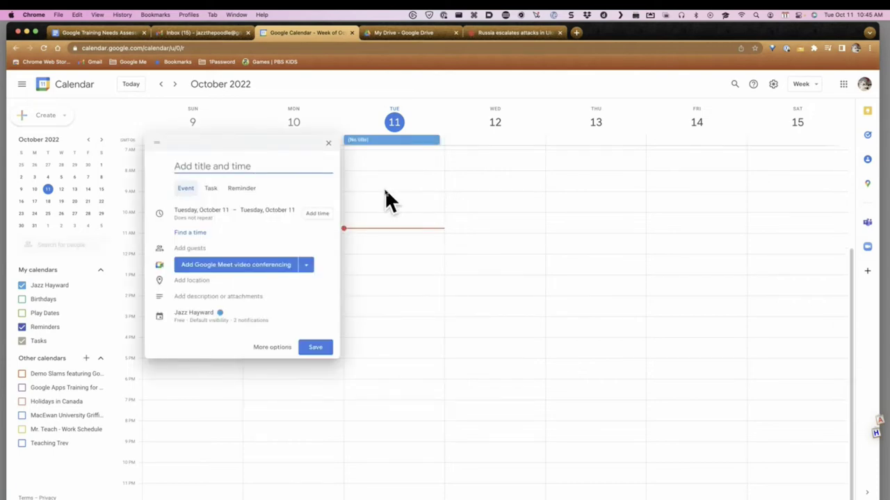
pyautogui.write('kdjfaslkjf;a')
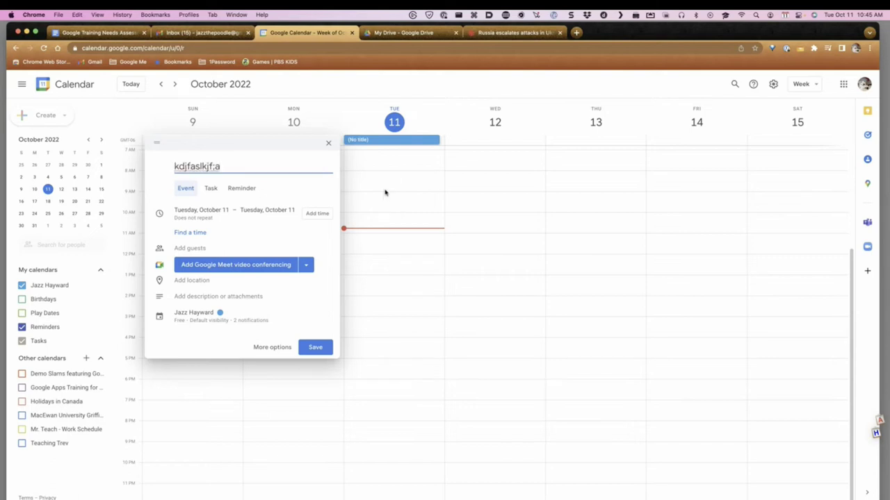
pyautogui.click(278, 205)
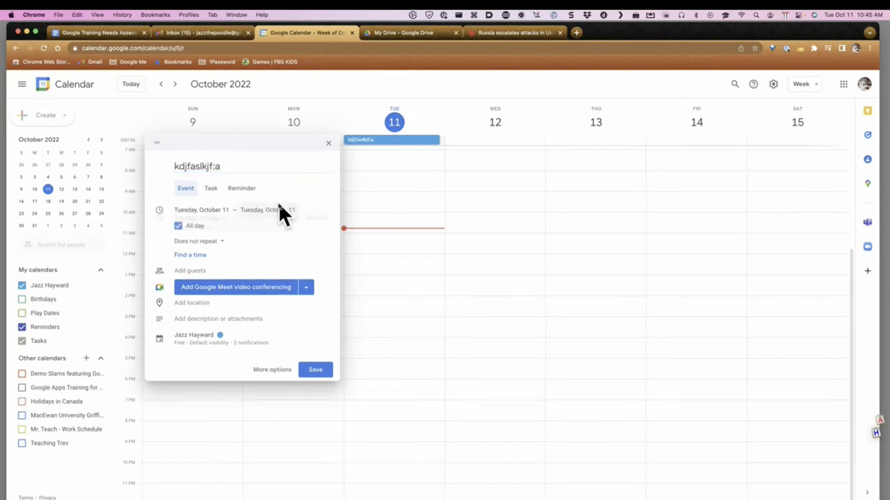
pyautogui.click(178, 227)
pyautogui.click(248, 250)
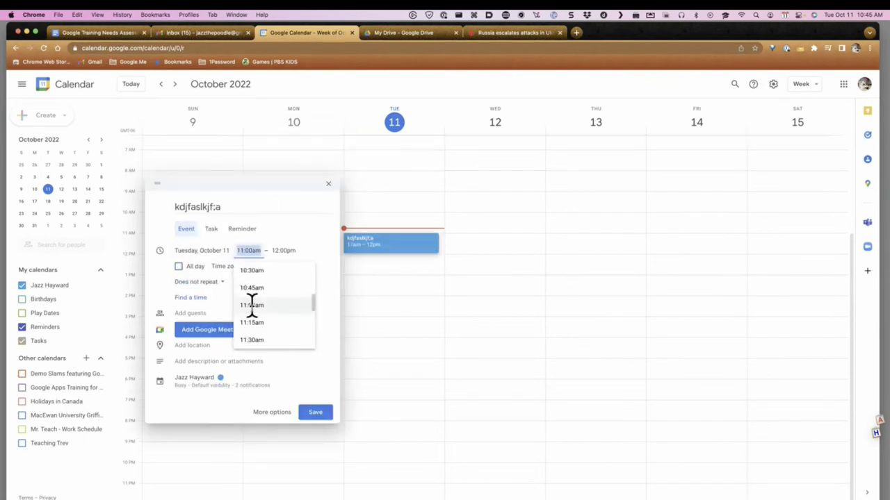
pyautogui.click(202, 250)
pyautogui.click(334, 363)
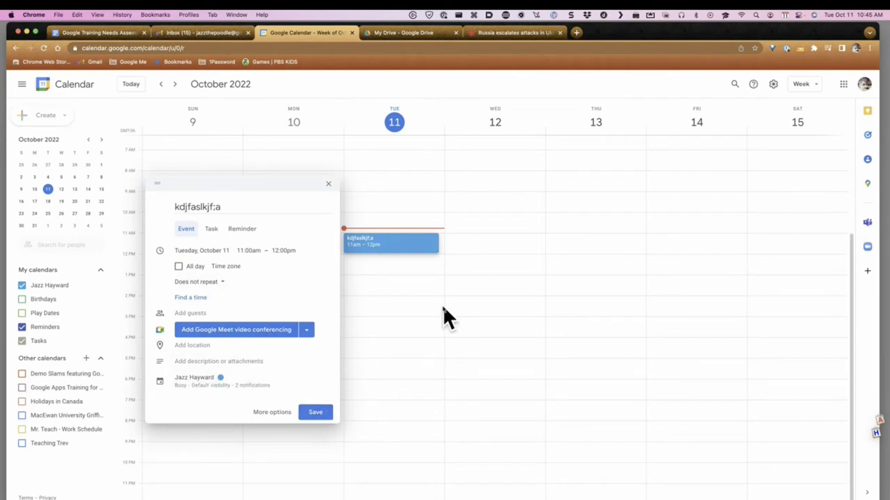
# - Open the event's full details and look over the description, title and suggested guests without adding anyone
pyautogui.click(276, 412)
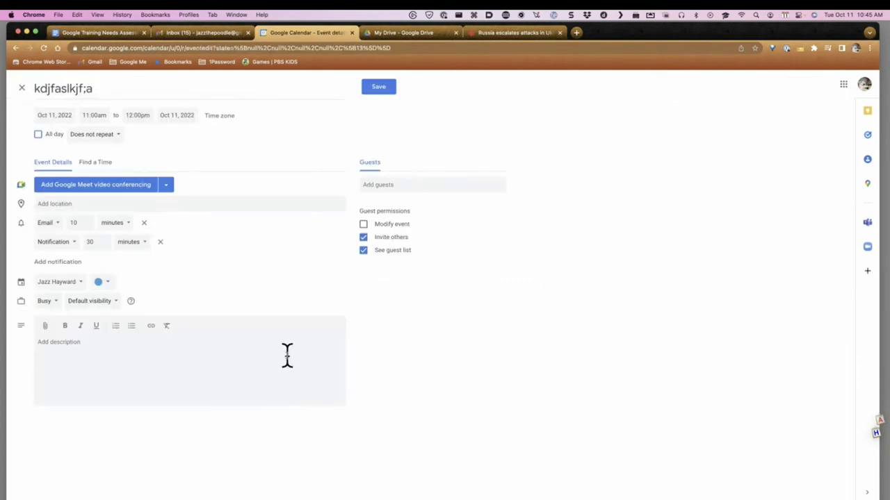
pyautogui.click(107, 356)
pyautogui.tripleClick(72, 87)
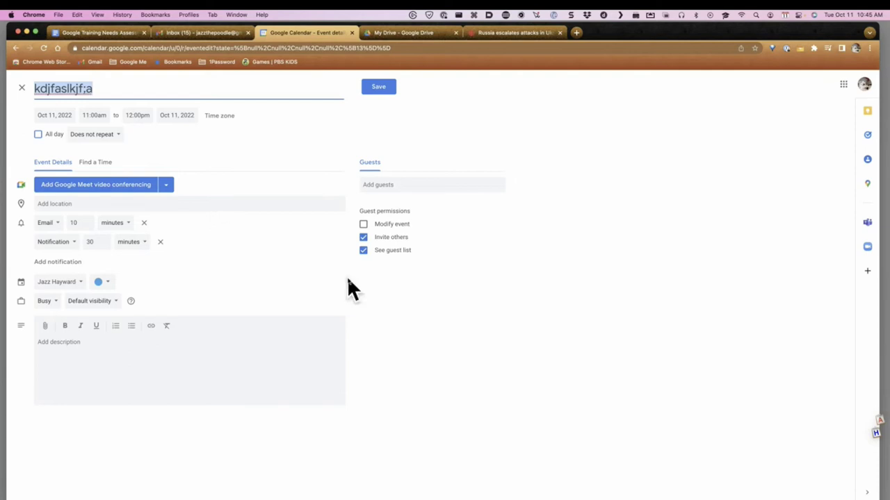
pyautogui.click(424, 185)
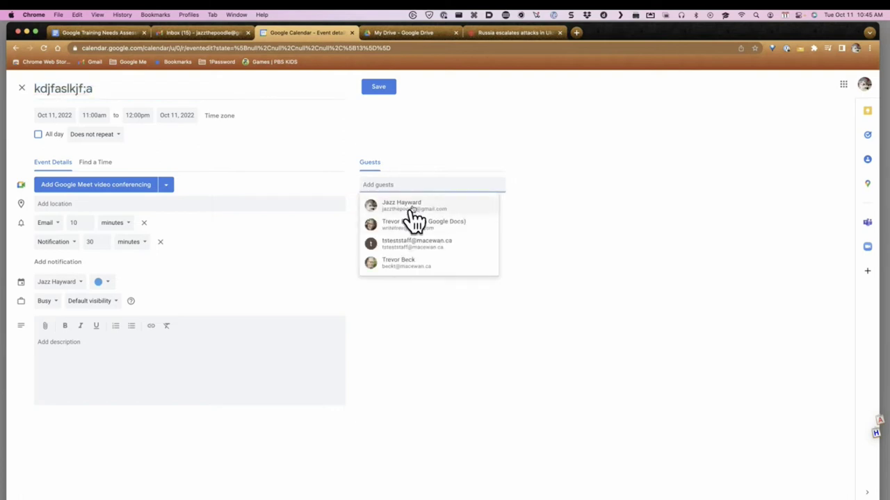
pyautogui.click(490, 389)
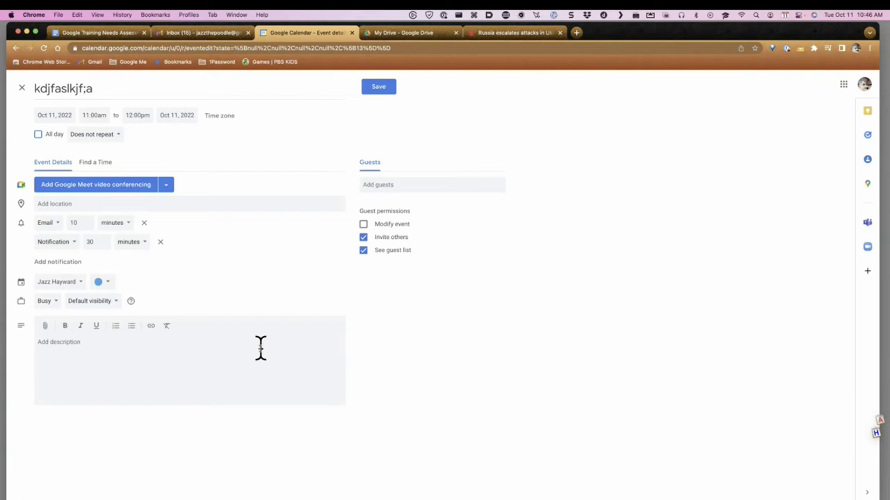
# - Examine the event's title and description fields, leaving both unchanged
pyautogui.doubleClick(77, 88)
pyautogui.moveTo(84, 88); pyautogui.dragTo(99, 88)
pyautogui.tripleClick(99, 88)
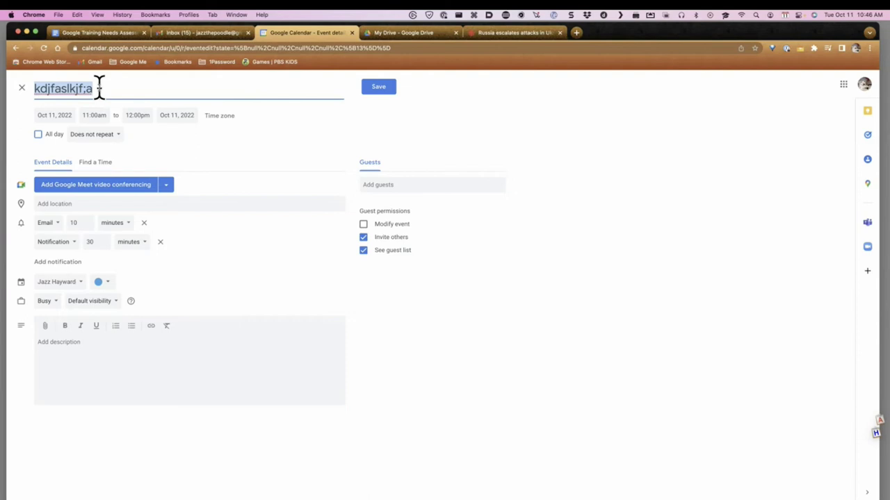
pyautogui.click(77, 342)
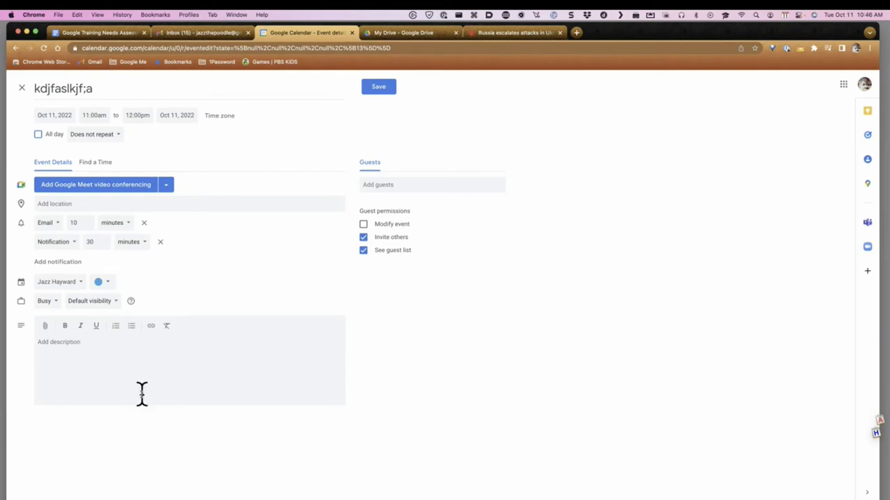
pyautogui.click(216, 366)
pyautogui.tripleClick(81, 82)
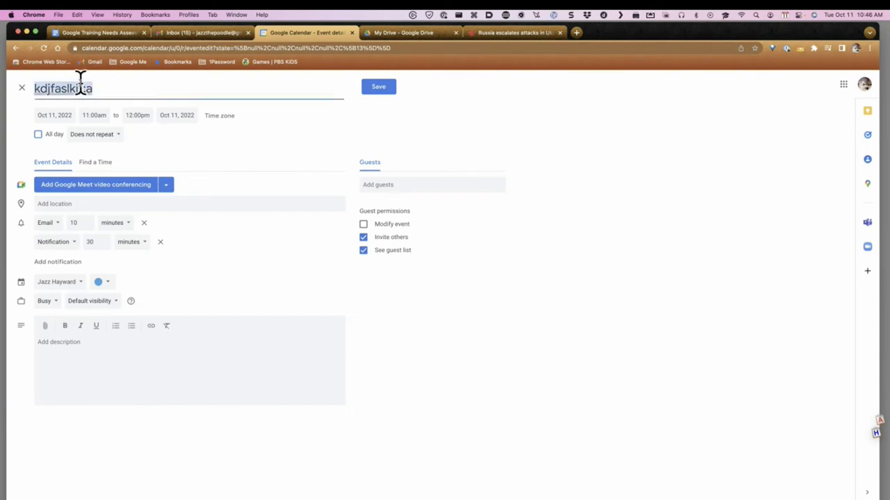
pyautogui.click(102, 343)
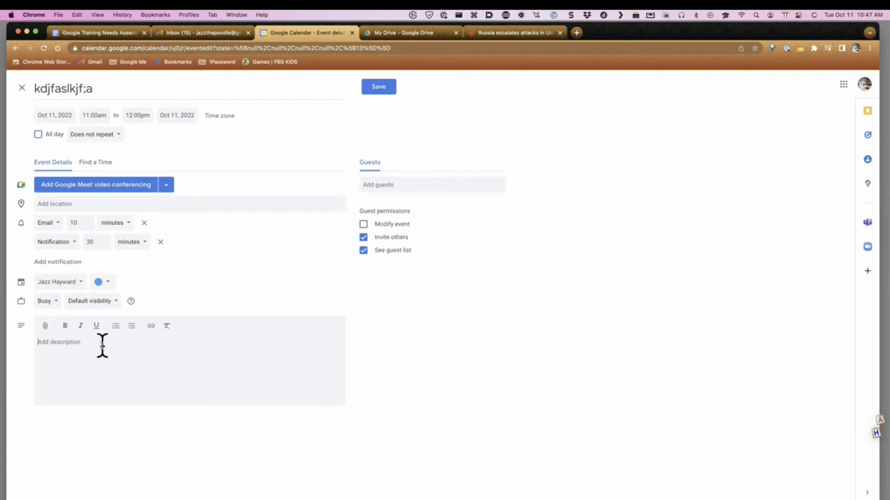
# - Return to the Google Training Needs Assessment document by way of the inbox and check the Google Calendar topics
pyautogui.click(193, 35)
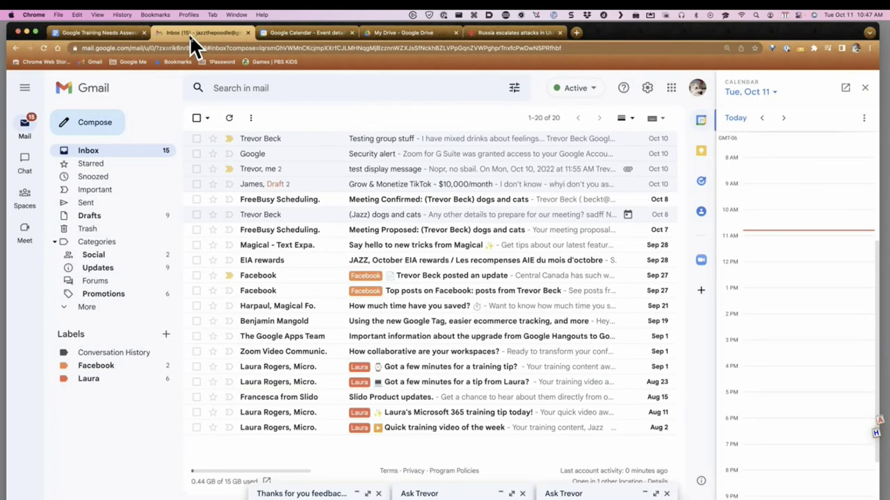
pyautogui.click(85, 33)
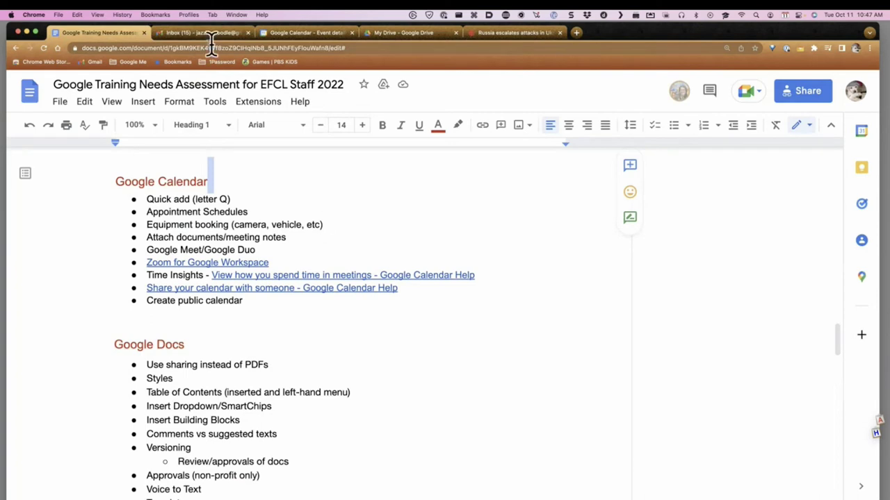
pyautogui.click(482, 167)
# - Switch to the trainer's work Chrome profile and leave the calendar settings for the main calendar
pyautogui.click(191, 14)
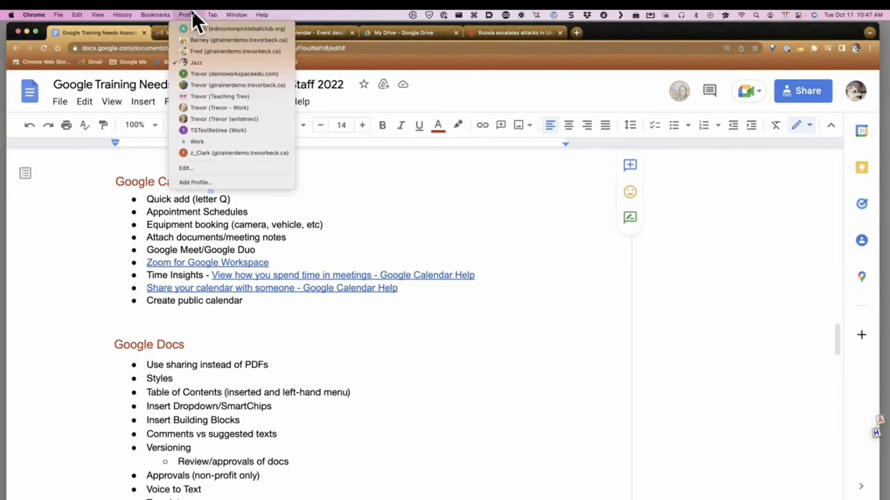
pyautogui.click(231, 109)
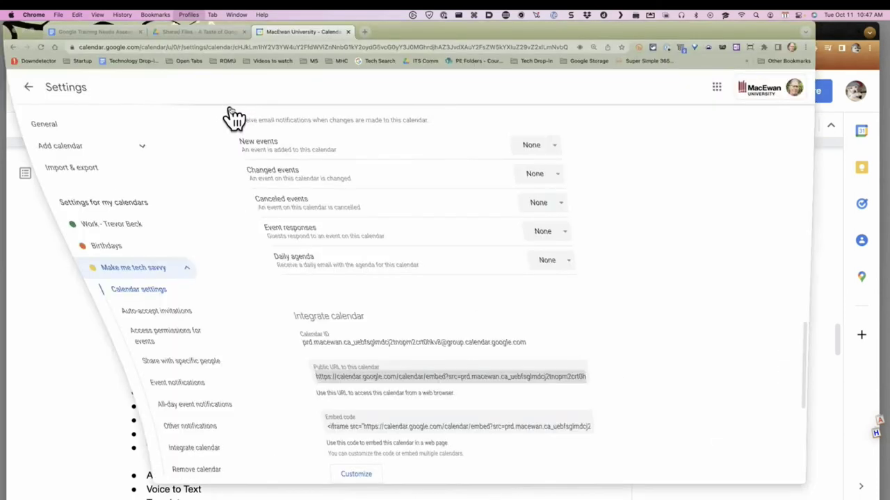
pyautogui.click(22, 88)
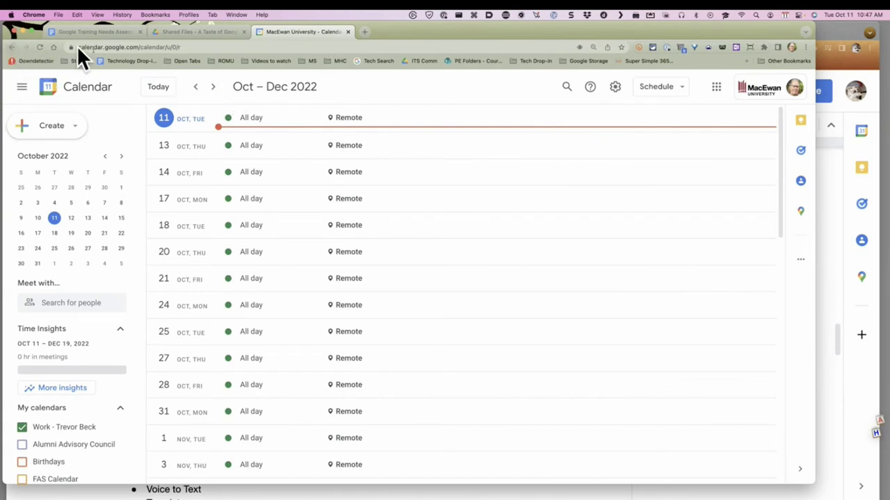
# - Start a new appointment schedule, review its weekly slots, and make Wednesday unavailable
pyautogui.click(72, 129)
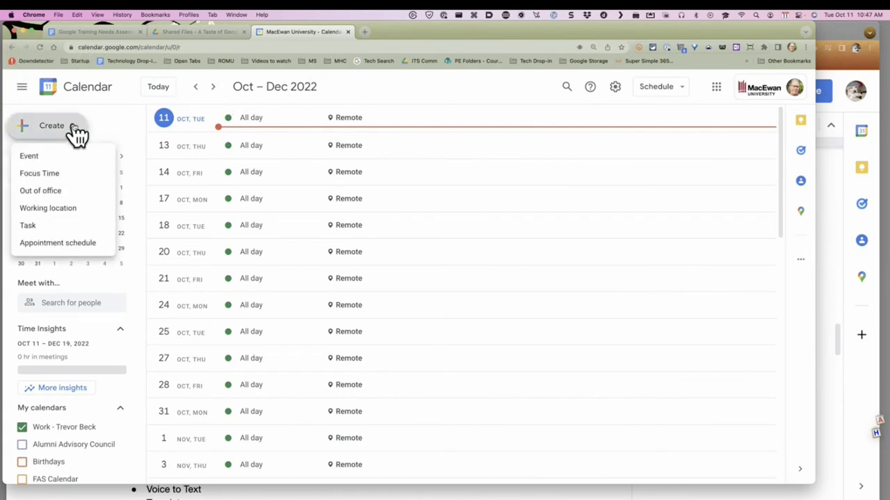
pyautogui.click(58, 244)
pyautogui.scroll(-4, 602, 265)
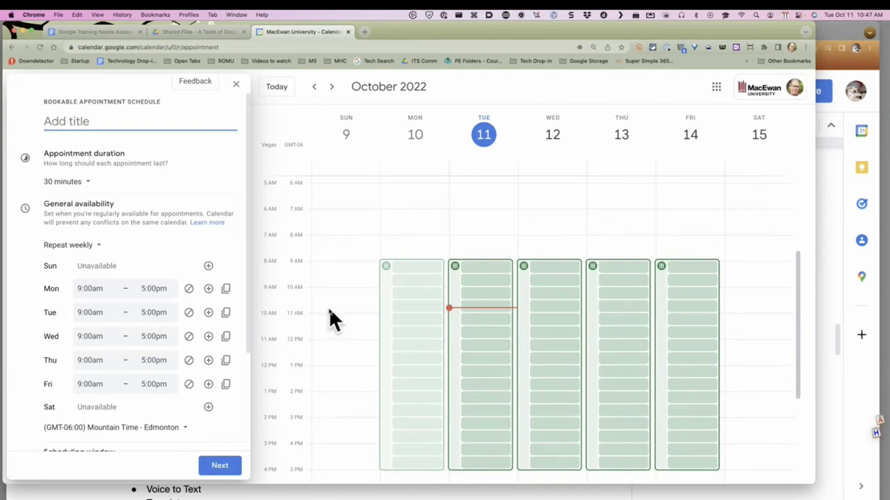
pyautogui.scroll(-3, 329, 311)
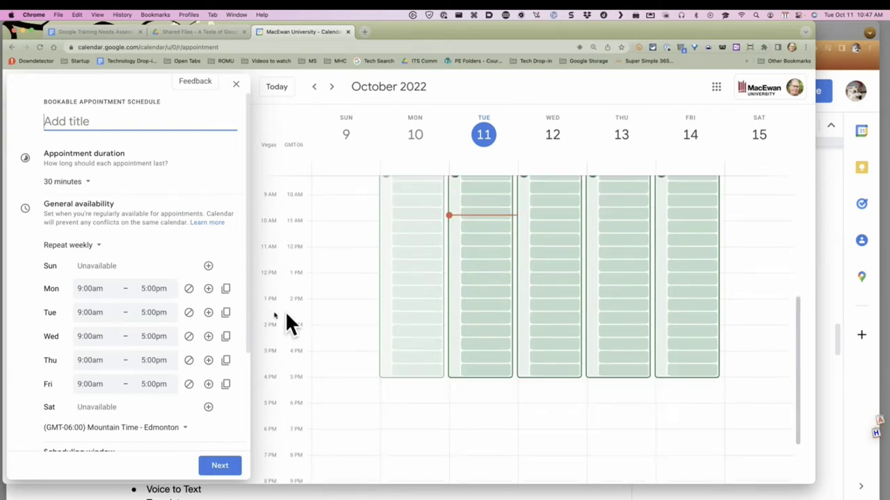
pyautogui.click(189, 336)
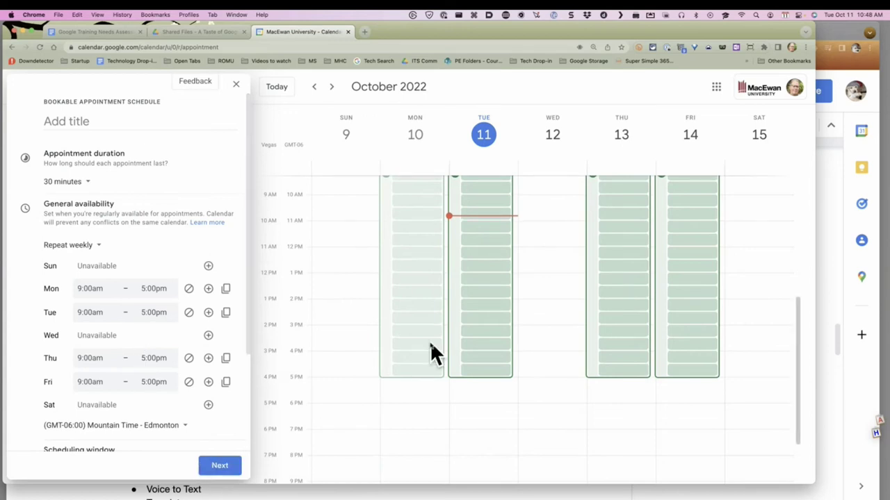
# - Title the appointment schedule "Booking a time with" followed by the host's first name, and continue to the booking page details
pyautogui.click(108, 119)
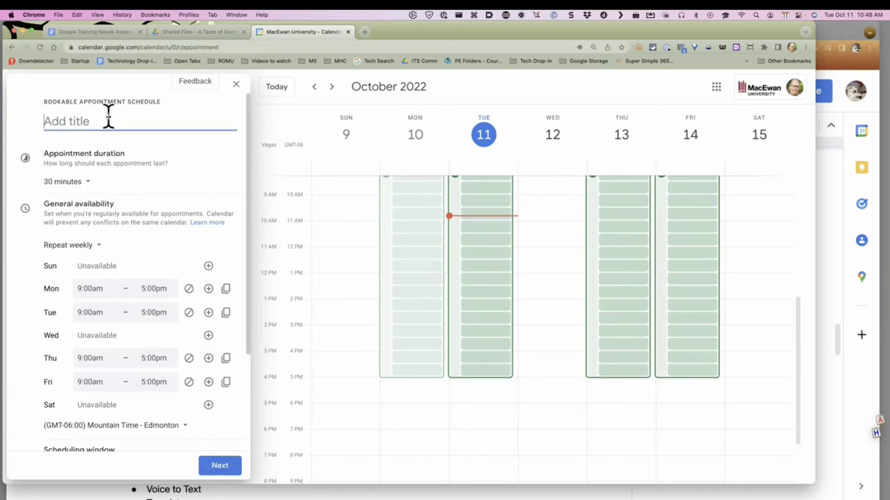
pyautogui.write('Booking')
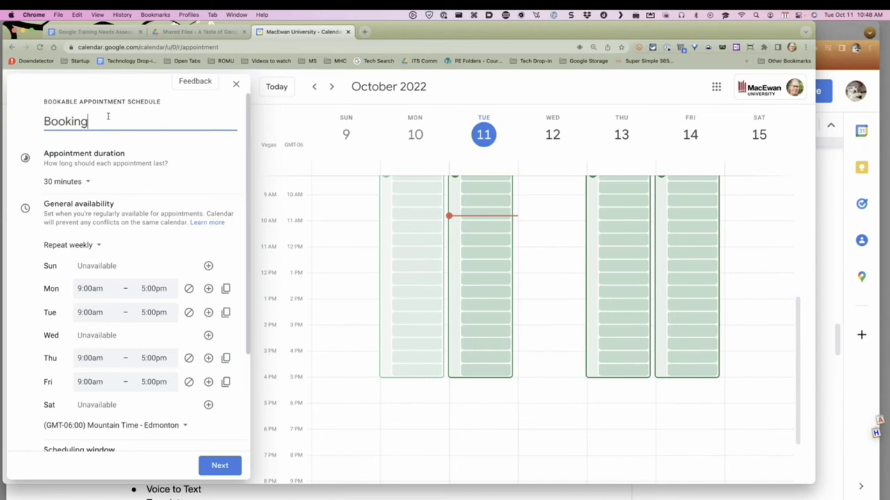
pyautogui.write(' a time with ')
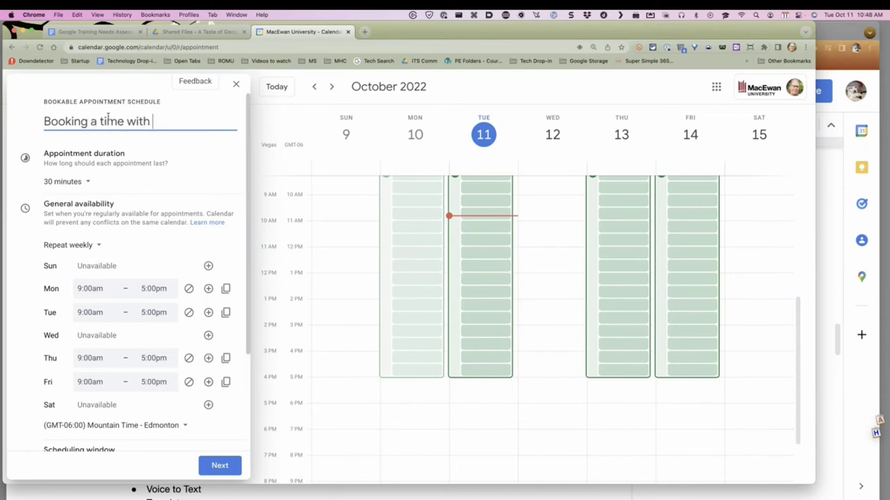
pyautogui.write('Trevor')
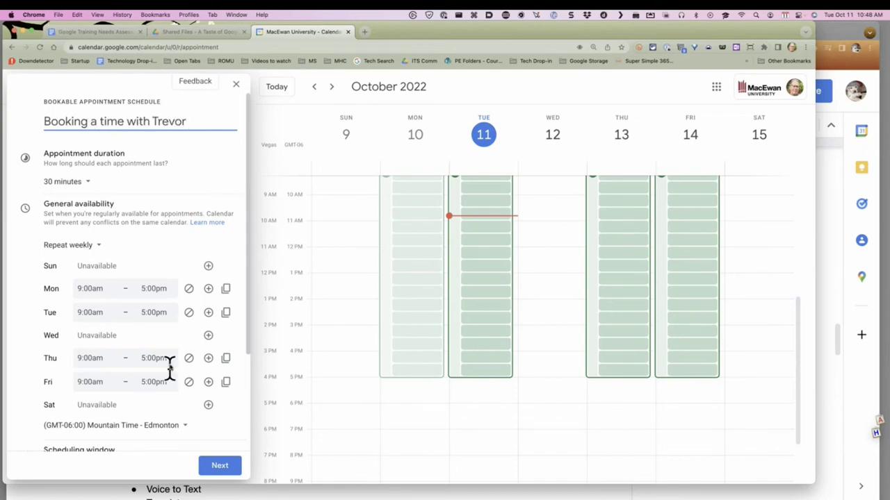
pyautogui.scroll(-3, 170, 361)
pyautogui.click(221, 473)
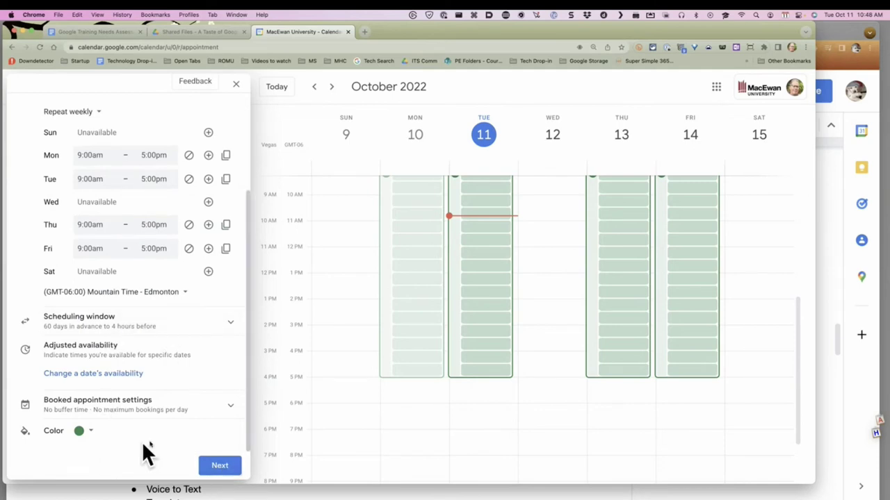
pyautogui.click(219, 469)
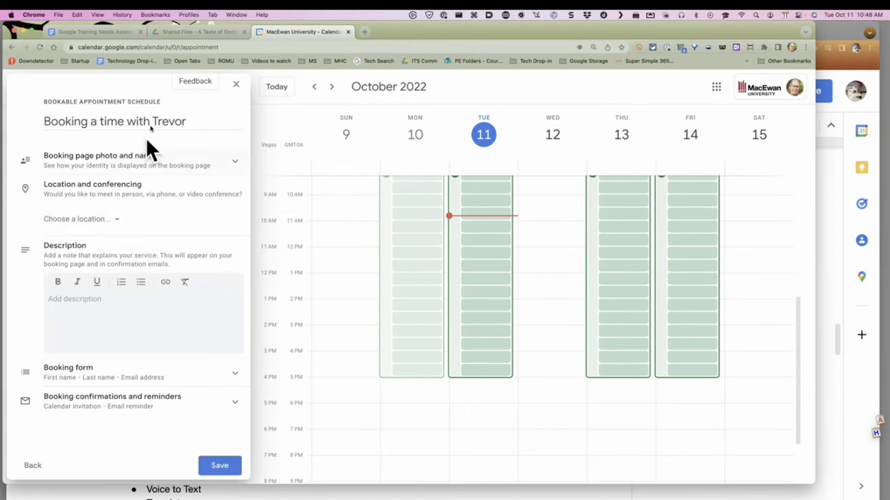
# - Set the appointments to Google Meet video conferencing, add the description "Include any docs or info", and save the schedule
pyautogui.click(113, 221)
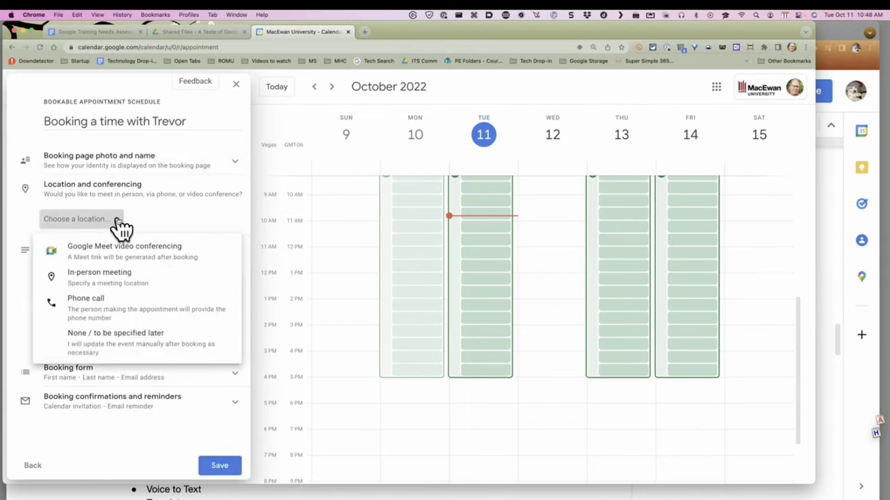
pyautogui.click(130, 261)
pyautogui.click(95, 321)
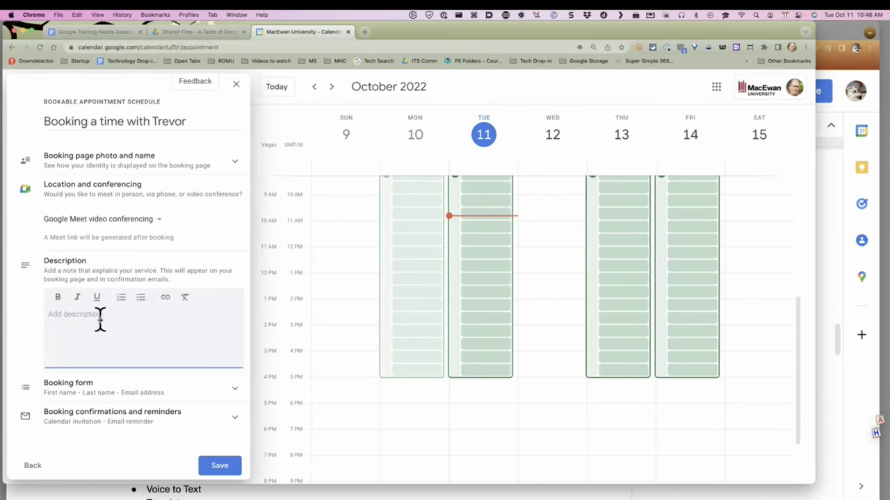
pyautogui.write('Include any docs or info')
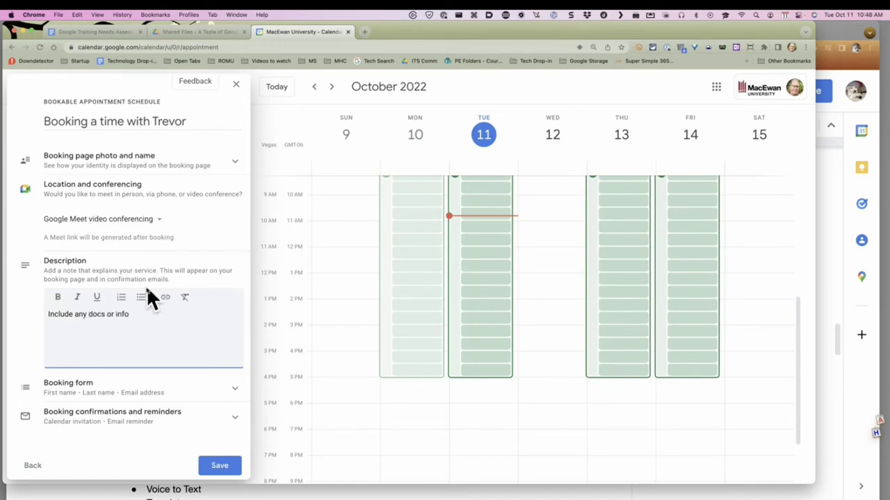
pyautogui.click(221, 469)
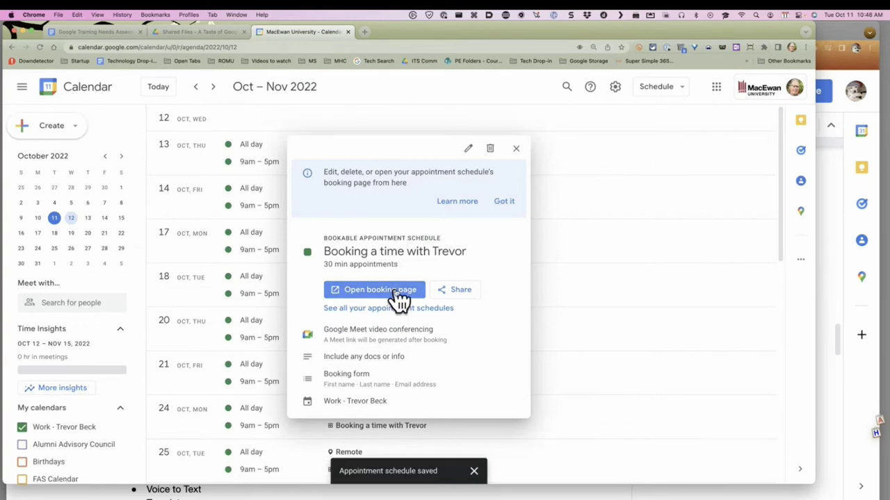
# - Open the new schedule's booking page, select its web address, and look through the available appointment times
pyautogui.click(390, 290)
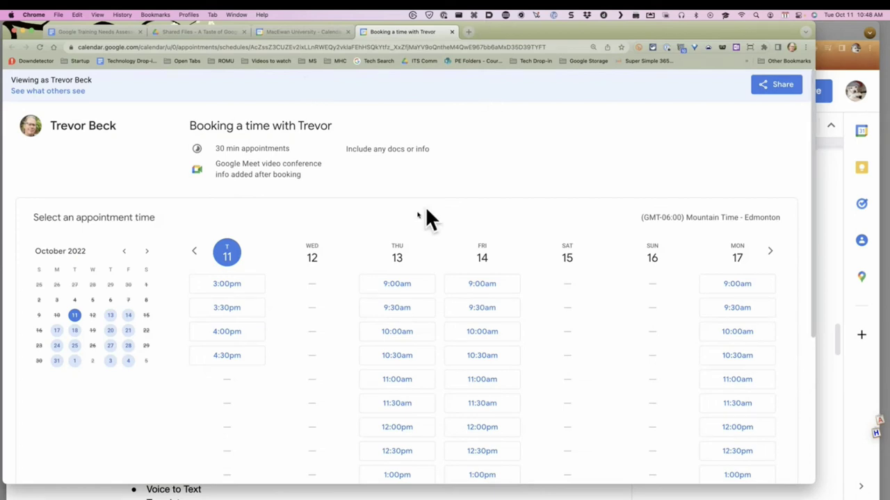
pyautogui.click(179, 45)
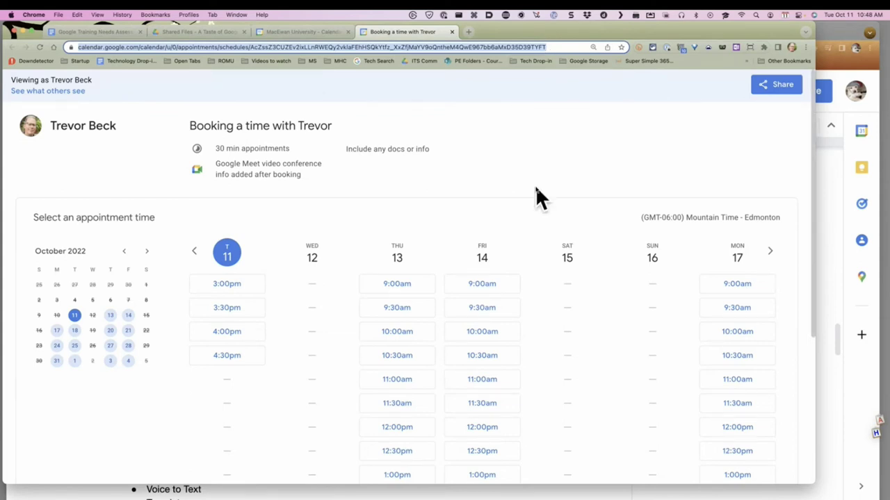
pyautogui.scroll(-5, 535, 184)
pyautogui.scroll(-1, 496, 339)
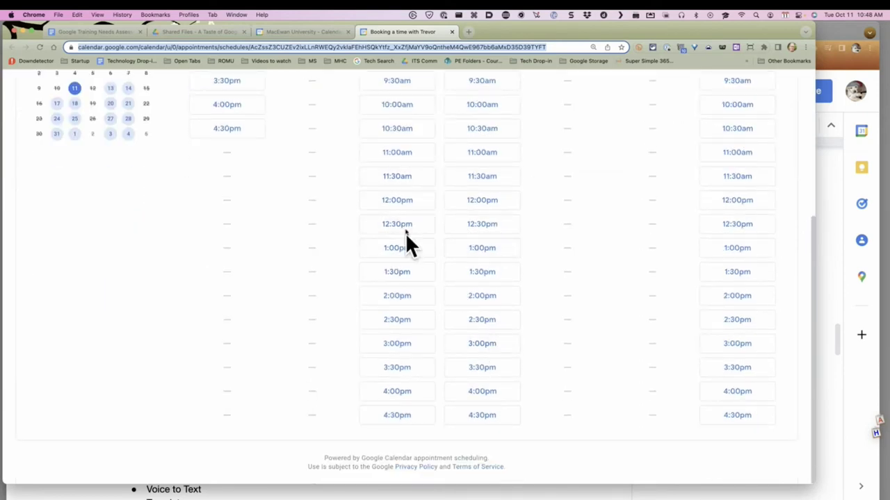
pyautogui.scroll(4, 425, 198)
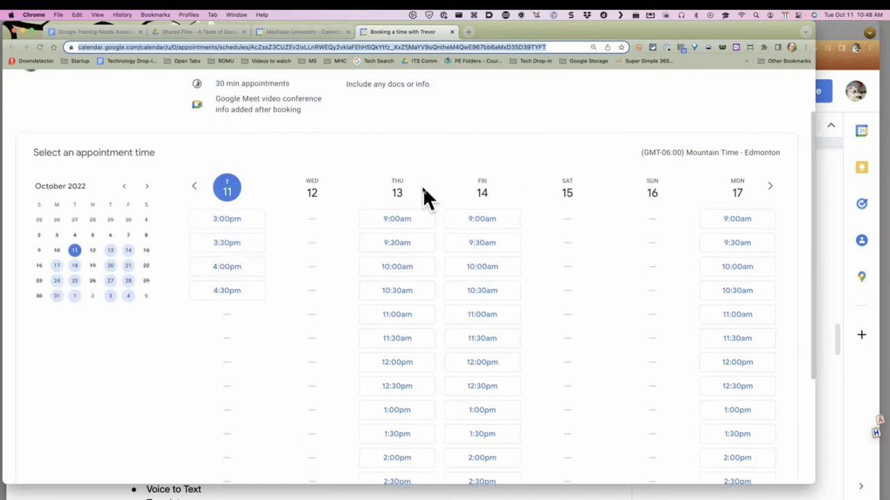
# - Back in the calendar, add an event titled "not avail" on Thursday, October 13 from 11:00am to 12:00pm
pyautogui.click(315, 32)
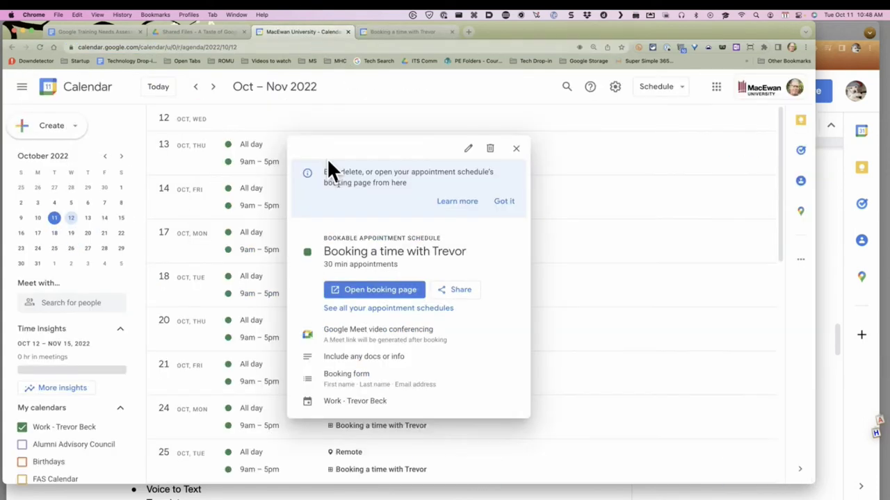
pyautogui.click(516, 149)
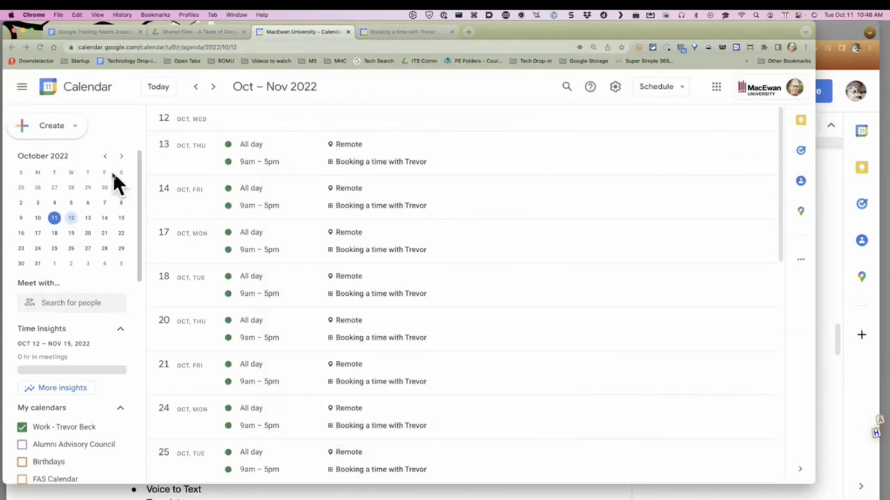
pyautogui.click(87, 218)
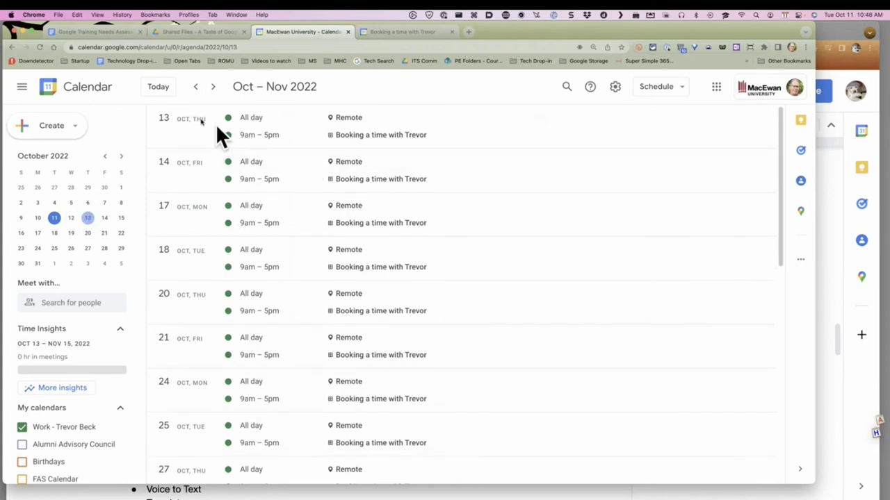
pyautogui.click(64, 129)
pyautogui.click(42, 156)
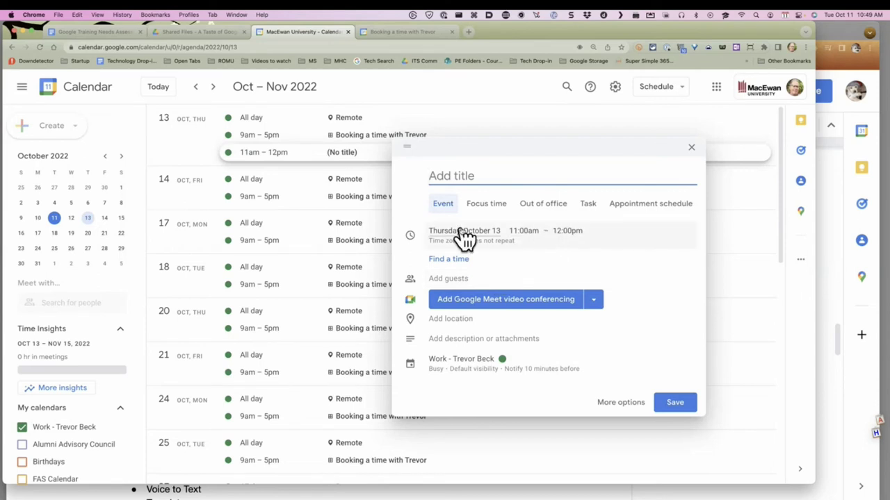
pyautogui.write('not avail')
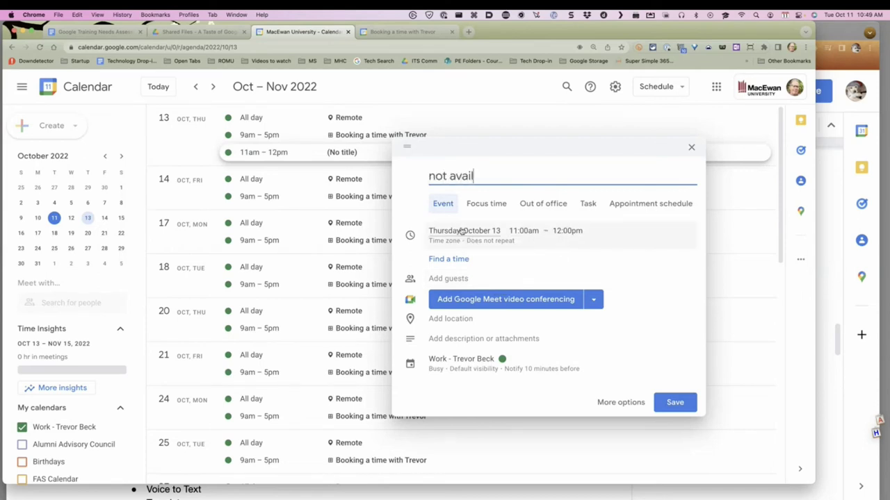
pyautogui.click(675, 403)
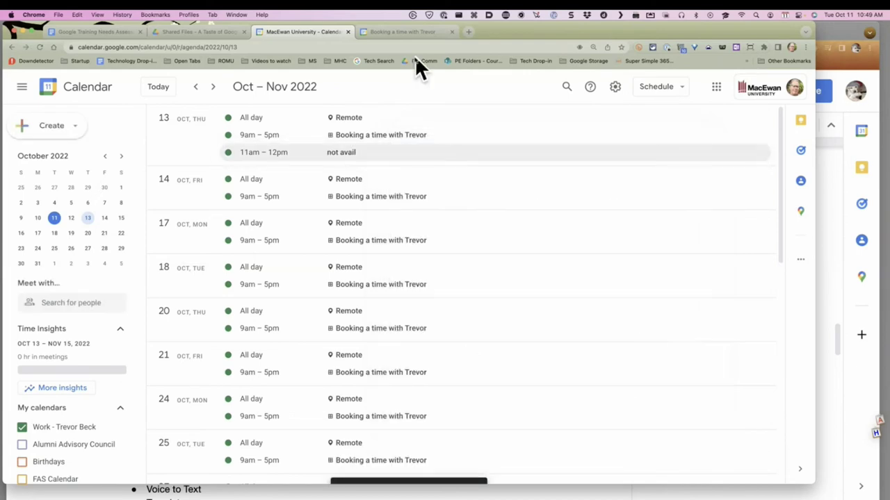
# - Reload the booking page and check the times offered for Thursday, October 13
pyautogui.click(412, 32)
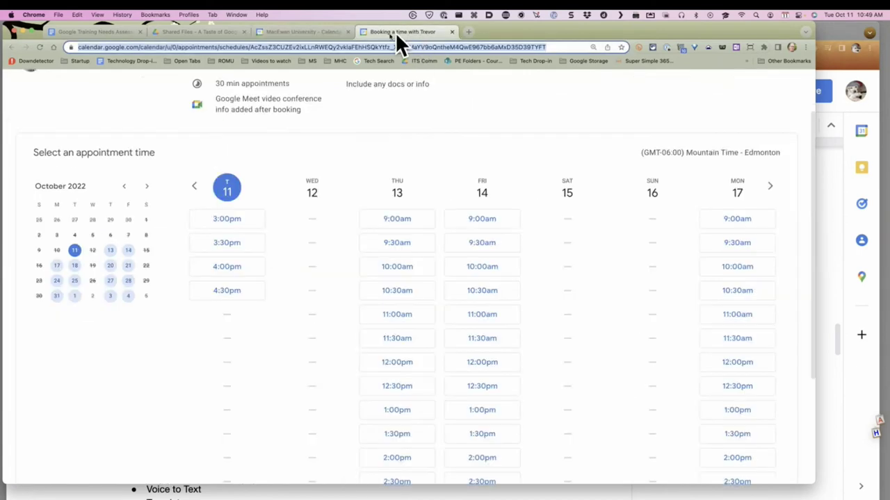
pyautogui.click(41, 47)
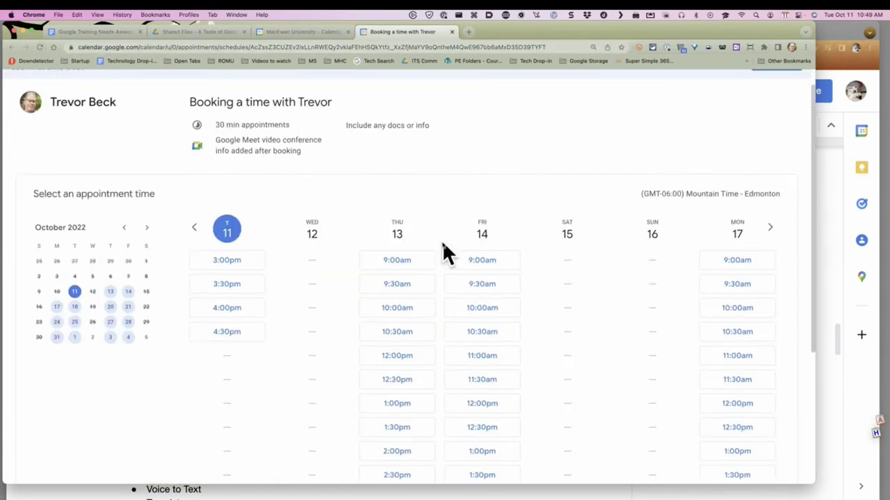
pyautogui.scroll(-3, 443, 254)
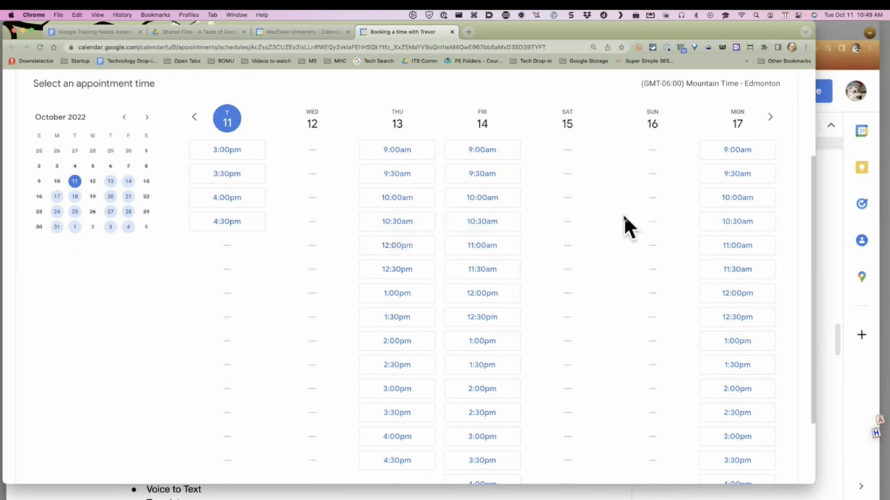
pyautogui.scroll(-1, 628, 226)
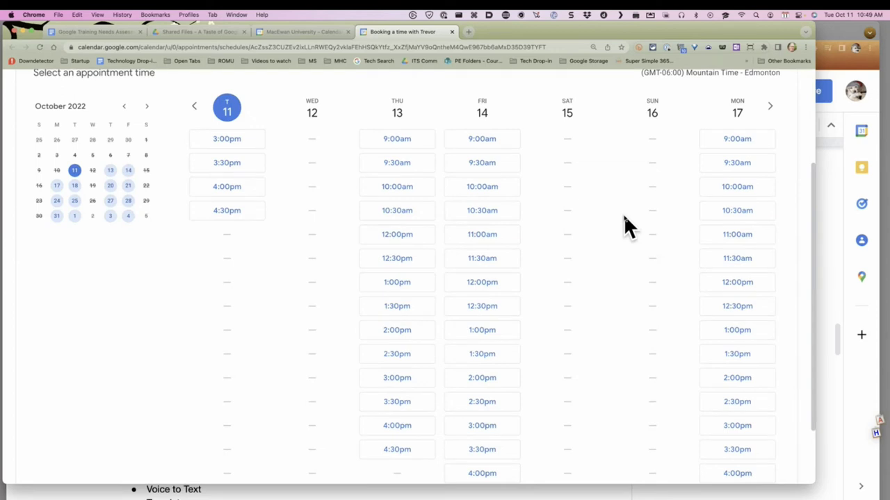
pyautogui.scroll(1, 616, 221)
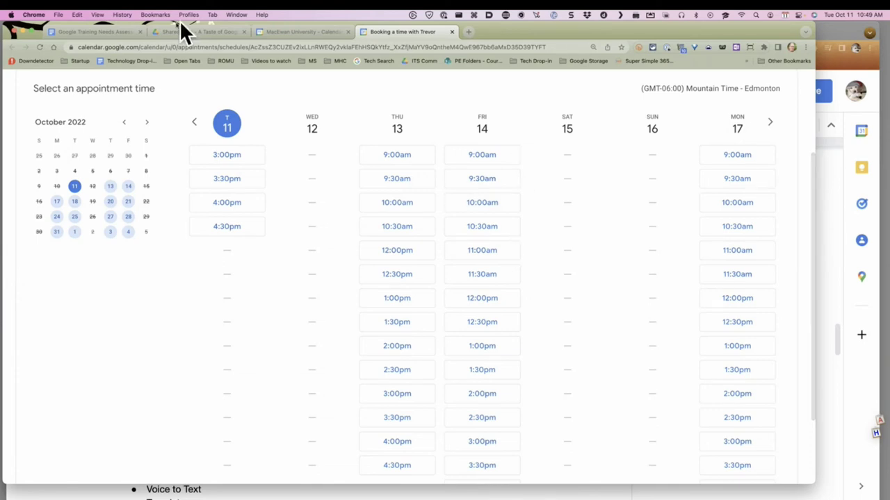
# - Return to the work calendar and display it in the Week view
pyautogui.click(113, 35)
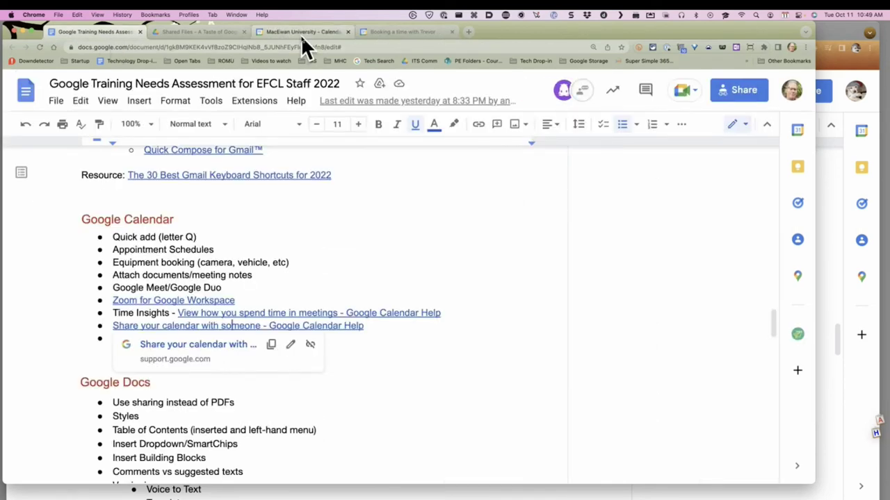
pyautogui.click(303, 33)
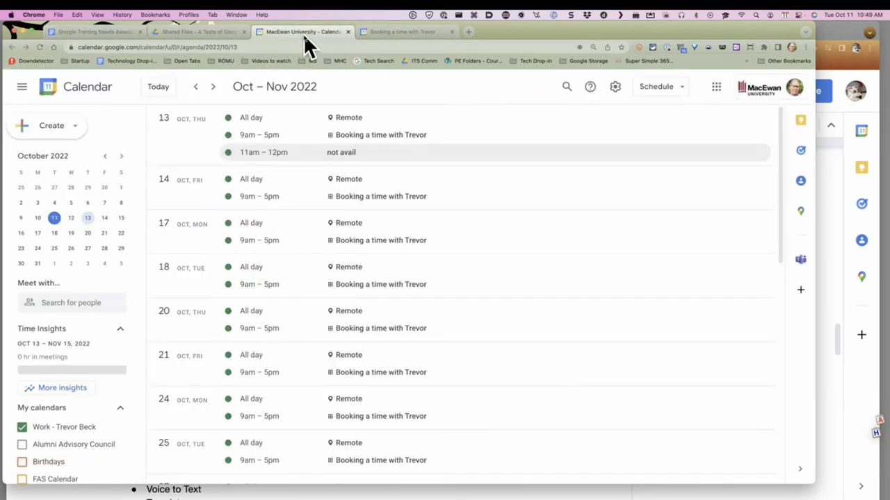
pyautogui.click(664, 88)
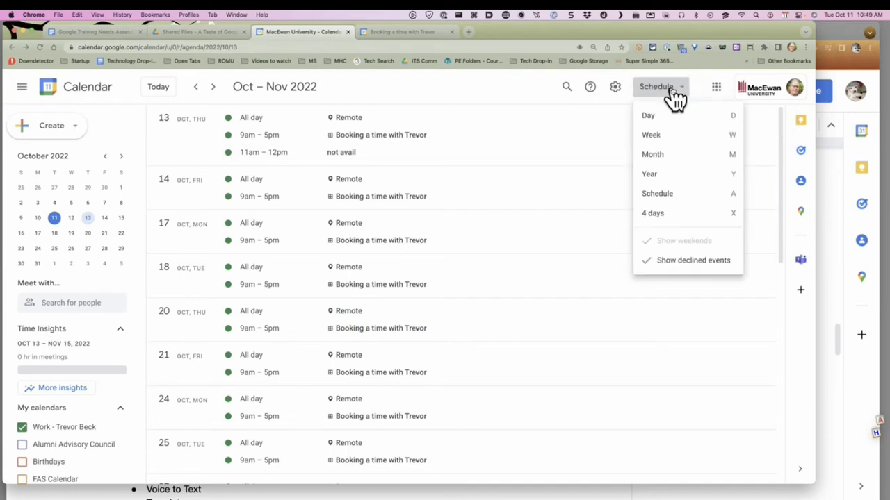
pyautogui.click(657, 135)
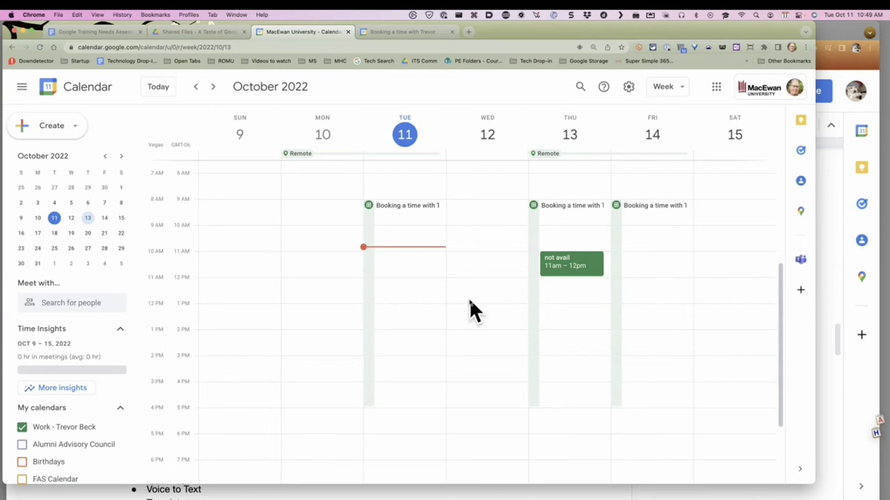
# - Add an event titled "sdfsdfa" on Thursday, October 13 from 2:00pm to 3:15pm, and return to the booking page
pyautogui.moveTo(555, 338); pyautogui.dragTo(564, 361)
pyautogui.write('sdfsdfa')
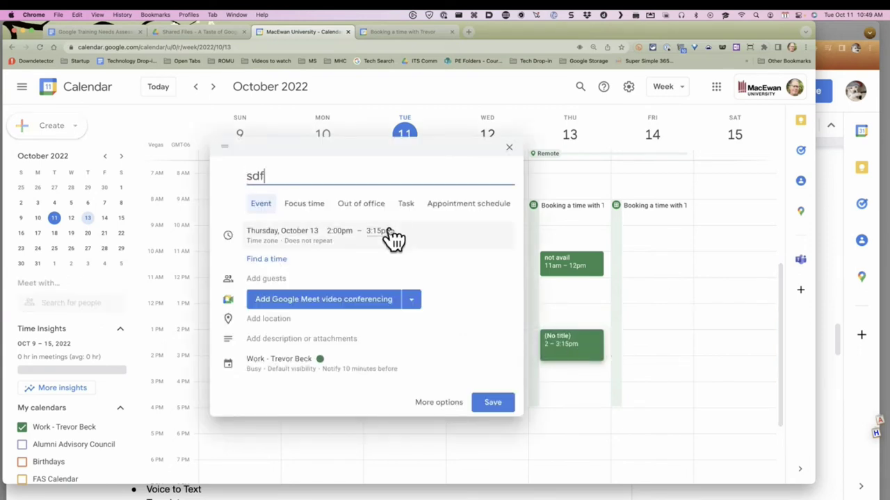
pyautogui.click(511, 409)
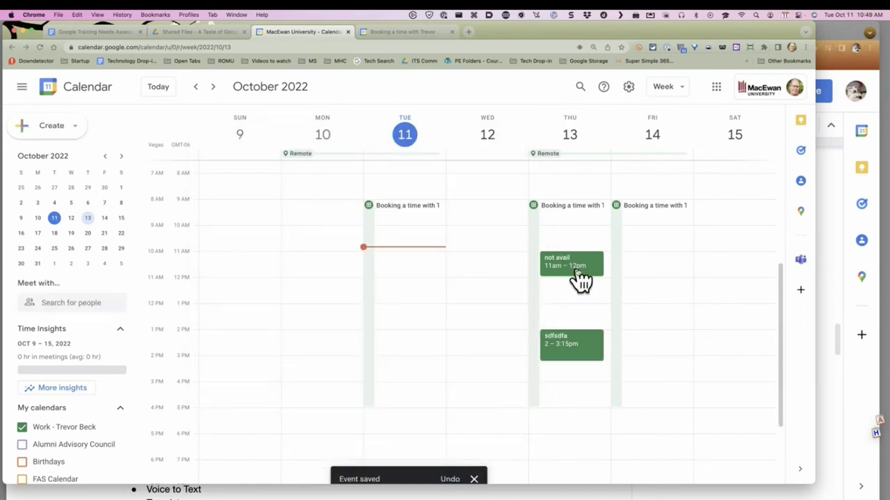
pyautogui.click(403, 32)
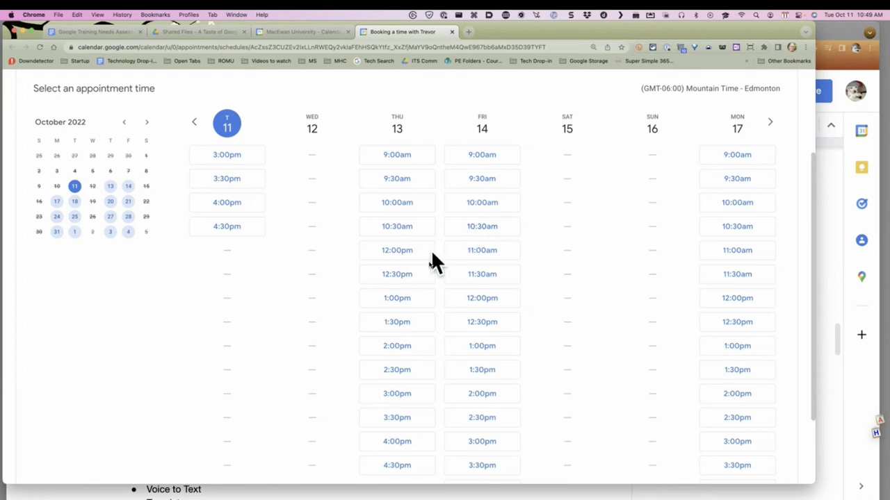
# - Create an all-day event titled "Day off" on Friday, October 14 in the work calendar
pyautogui.click(287, 33)
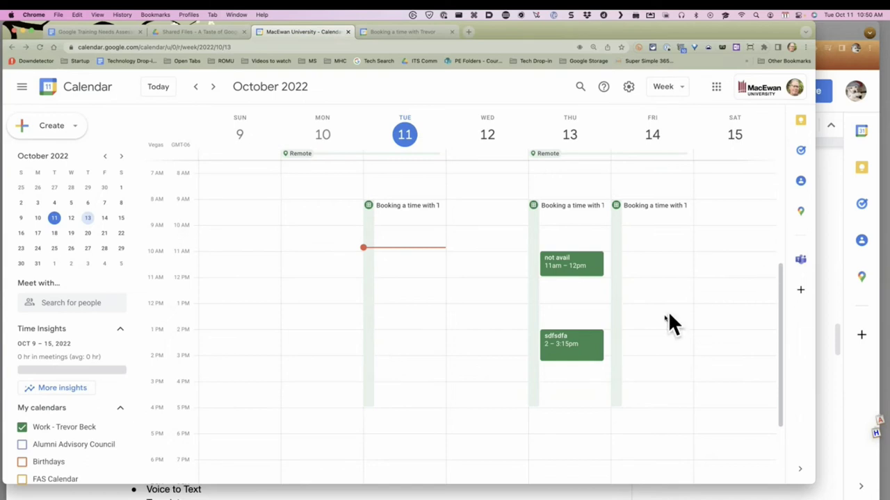
pyautogui.click(643, 179)
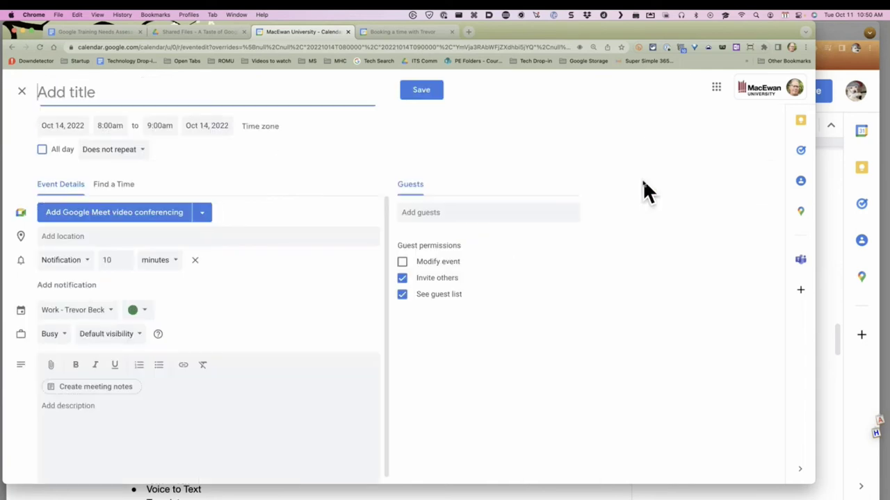
pyautogui.write('Day off')
pyautogui.click(40, 152)
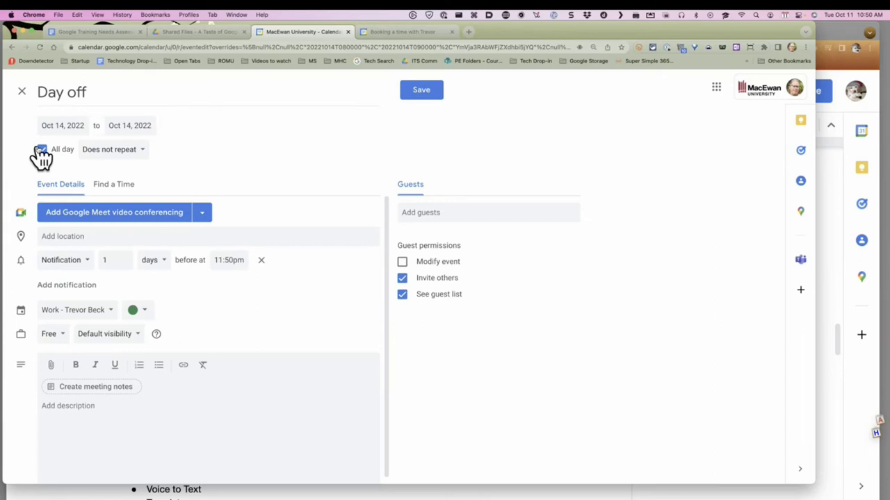
pyautogui.click(421, 93)
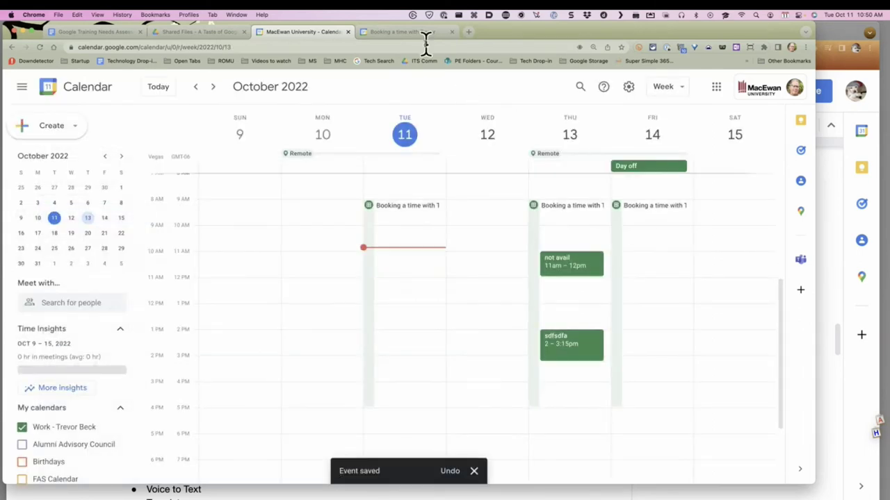
# - Check Friday's slots on the booking page, and change the "Day off" event's availability to Busy and save it
pyautogui.click(401, 35)
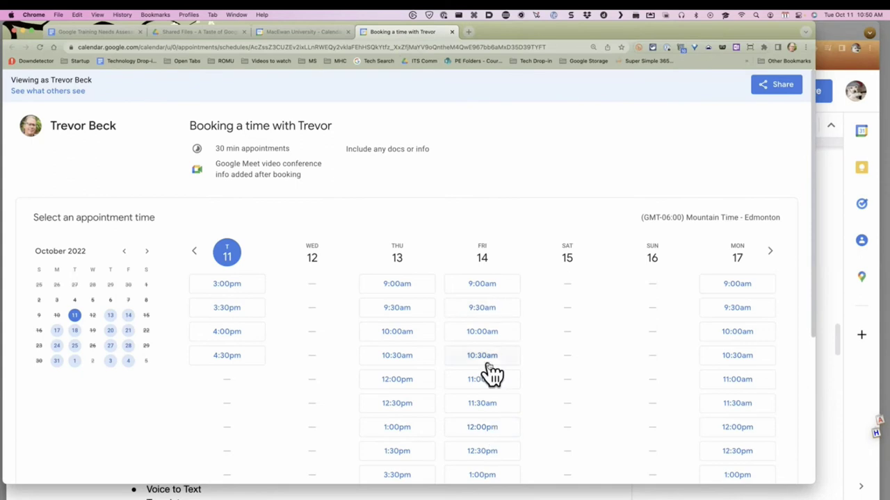
pyautogui.click(293, 33)
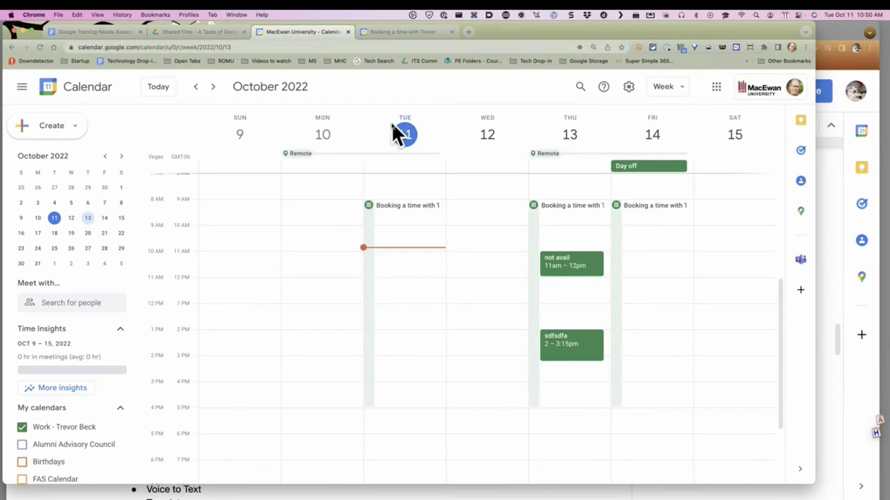
pyautogui.click(650, 170)
pyautogui.click(504, 175)
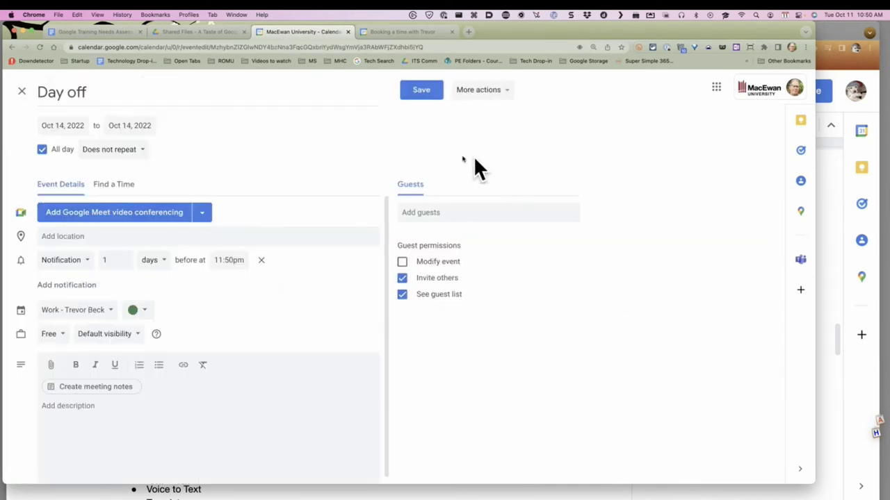
pyautogui.click(59, 335)
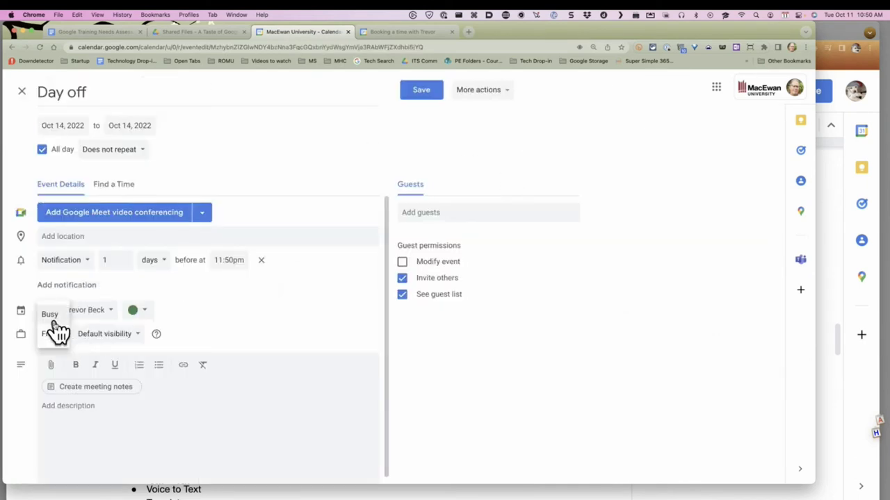
pyautogui.click(51, 317)
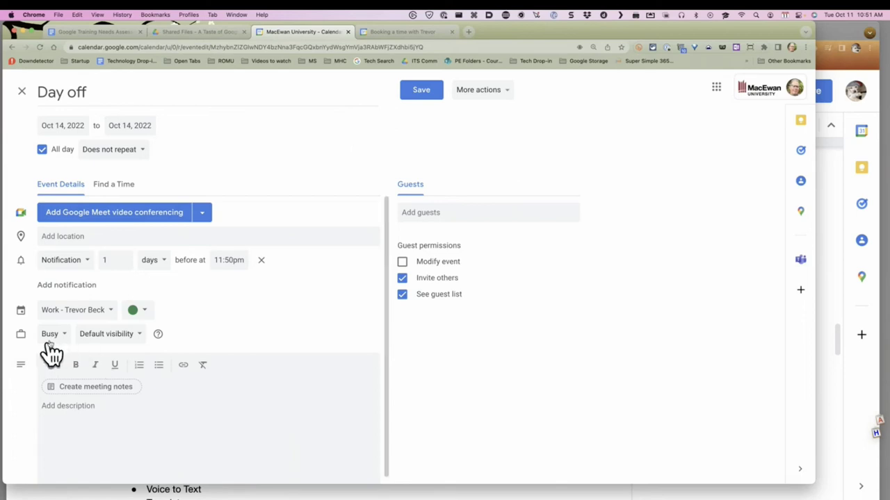
pyautogui.click(421, 90)
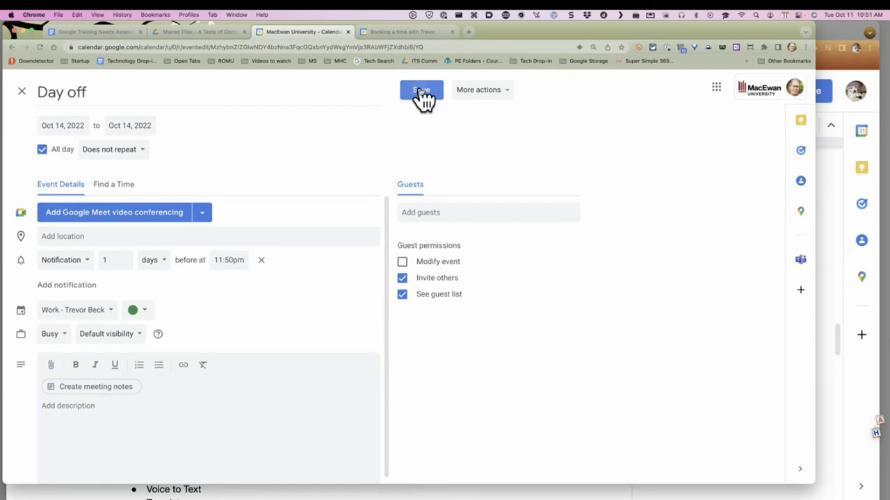
# - Reload the booking page to check Friday's availability, and return to the Google Training Needs Assessment document
pyautogui.click(412, 31)
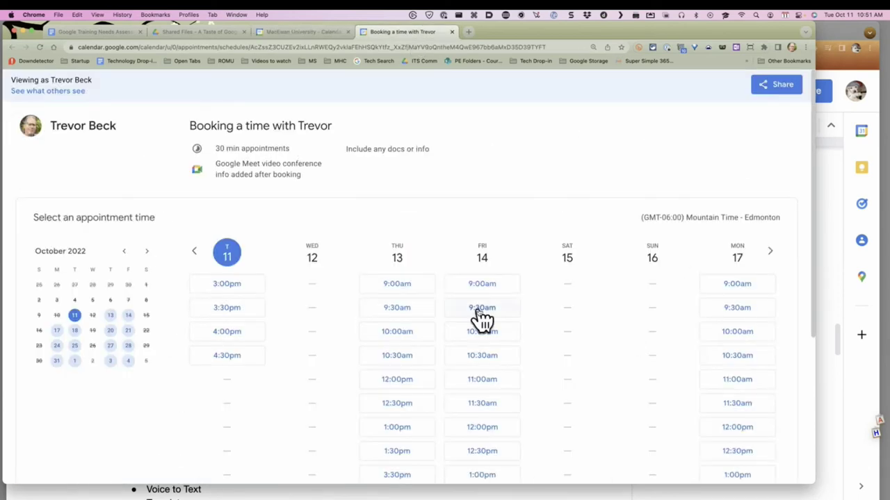
pyautogui.press('super+r')
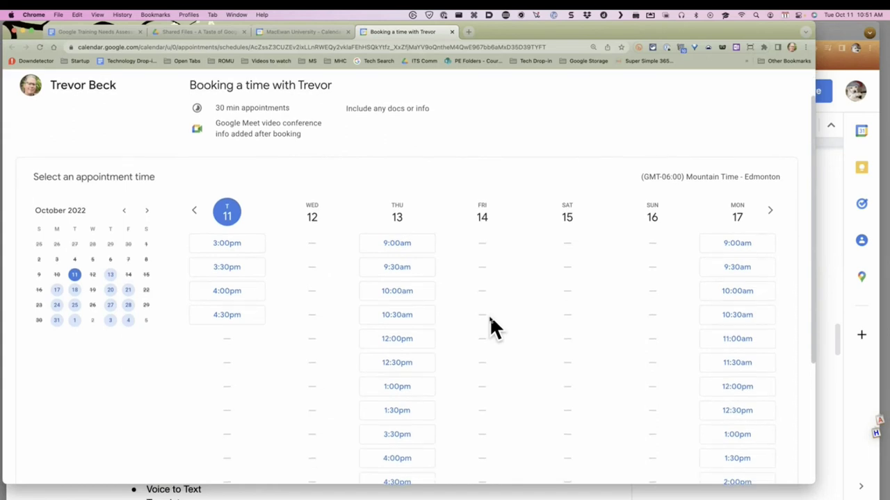
pyautogui.click(100, 33)
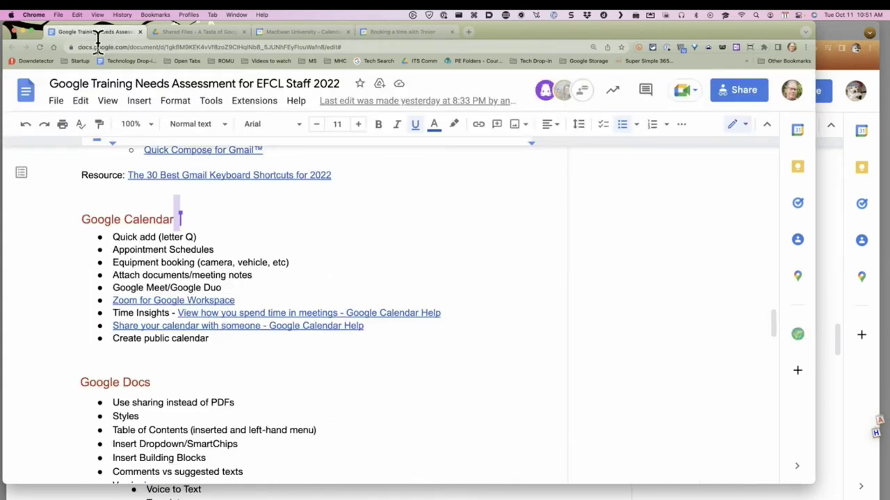
# - Highlight the appointment schedules and equipment booking topics in the document, and return to the calendar
pyautogui.moveTo(129, 249); pyautogui.dragTo(196, 250)
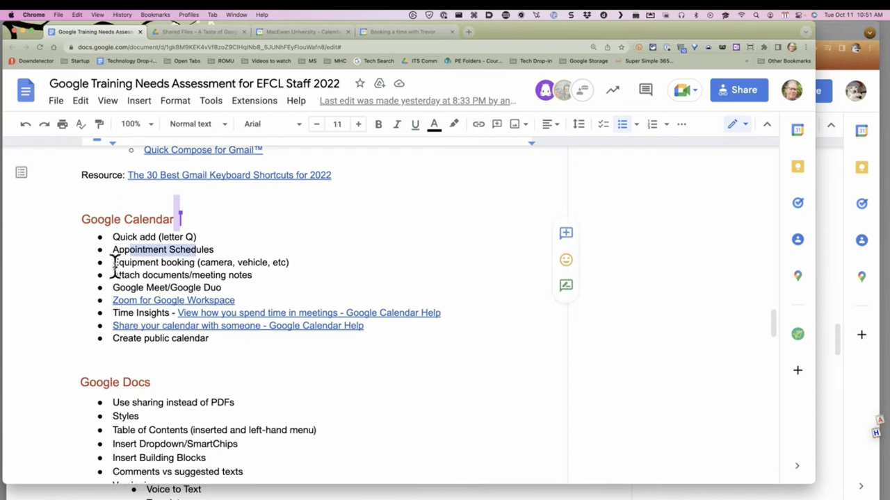
pyautogui.moveTo(113, 262); pyautogui.dragTo(237, 261)
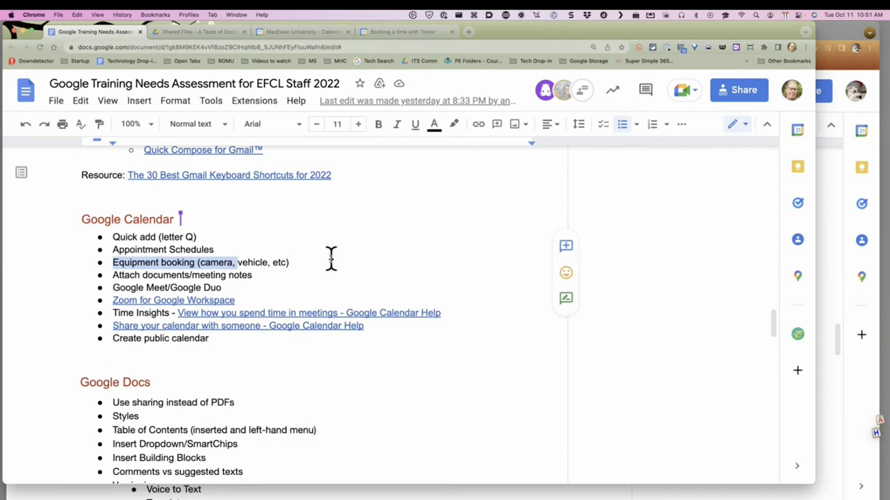
pyautogui.click(314, 31)
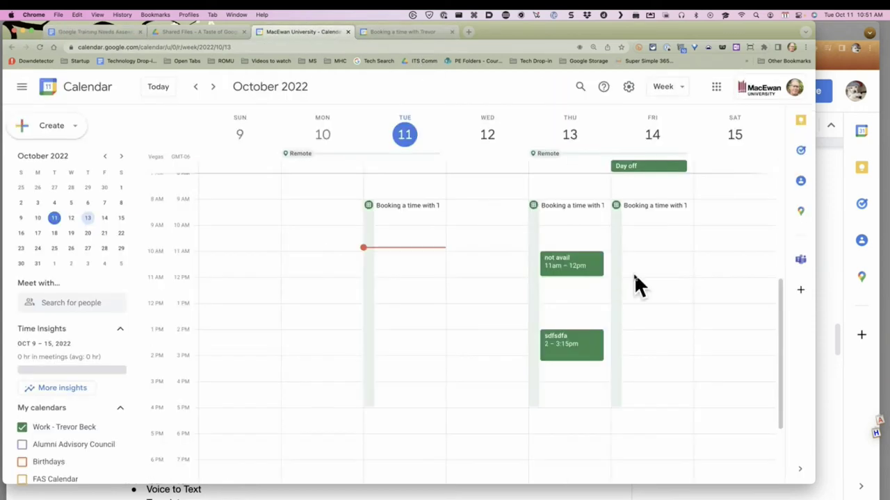
# - Start an event on Monday, October 10 from 10:30am to 11:30am and set its location to "video camera"
pyautogui.click(312, 242)
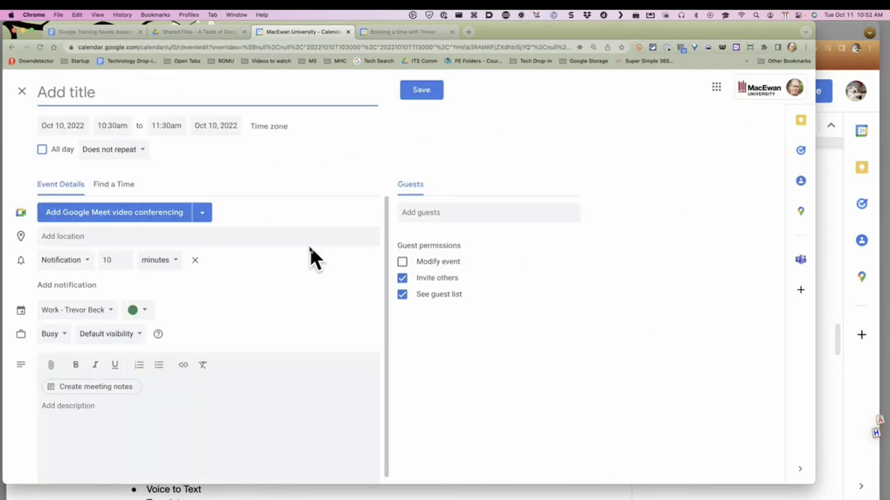
pyautogui.click(118, 236)
pyautogui.write('7')
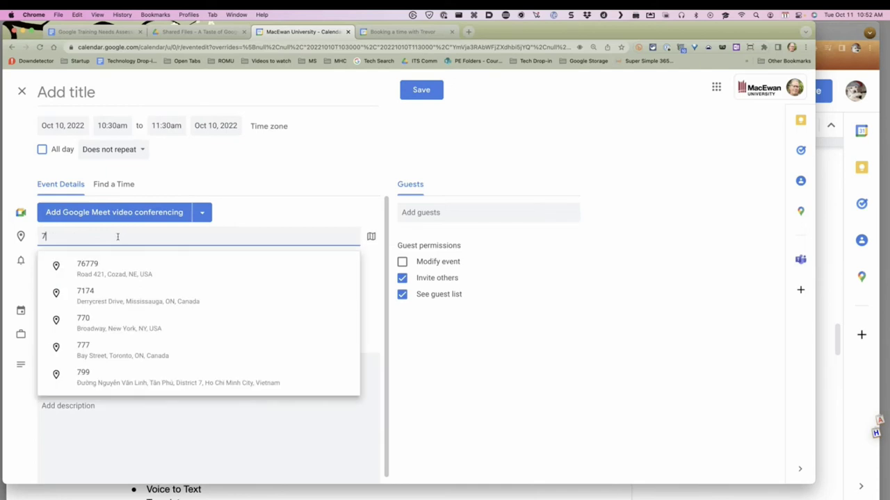
pyautogui.write('-')
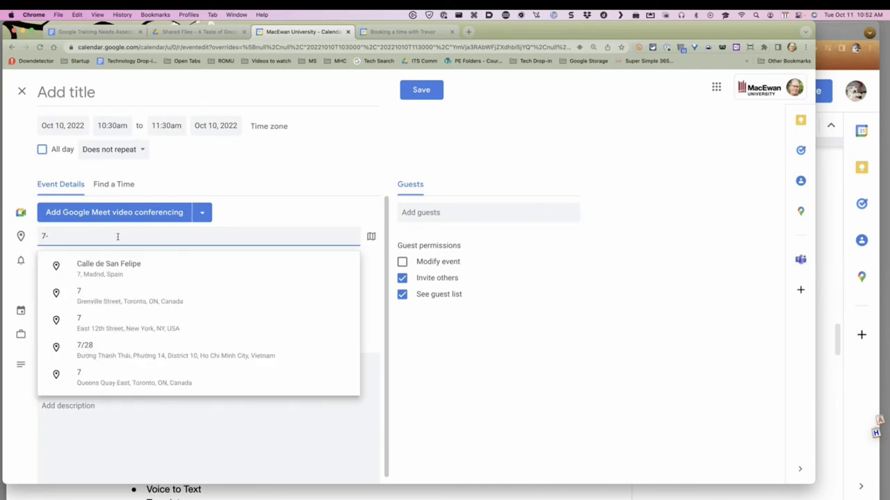
pyautogui.write('374')
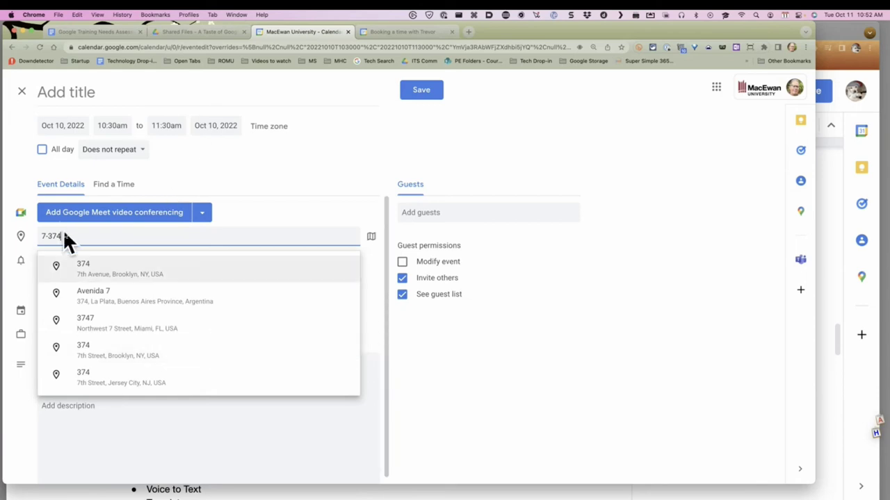
pyautogui.moveTo(58, 237); pyautogui.dragTo(91, 232)
pyautogui.press('BackSpace')
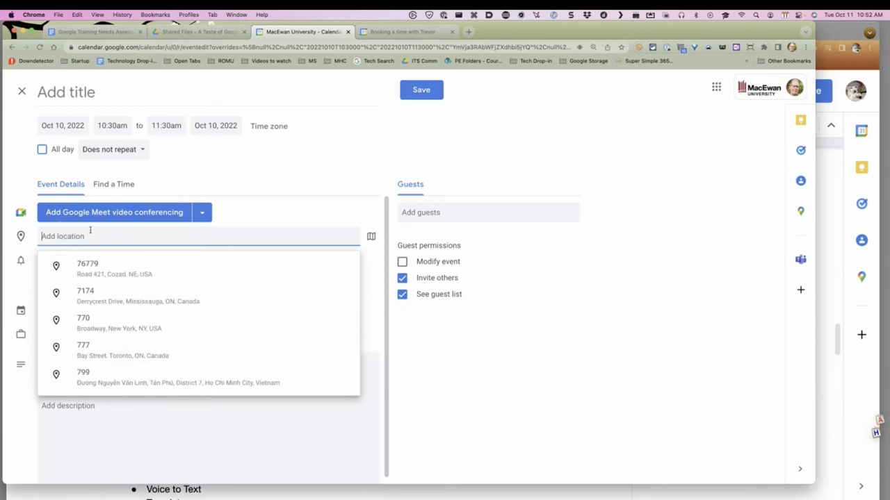
pyautogui.write('video')
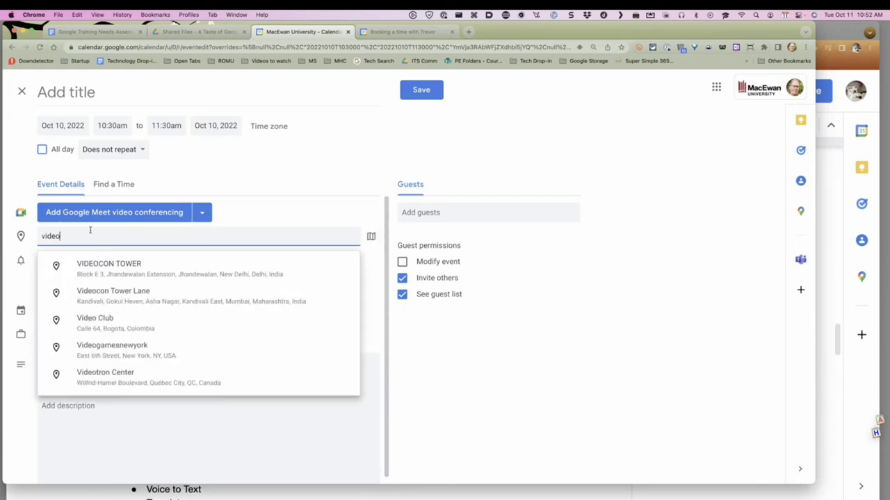
pyautogui.write(' camera')
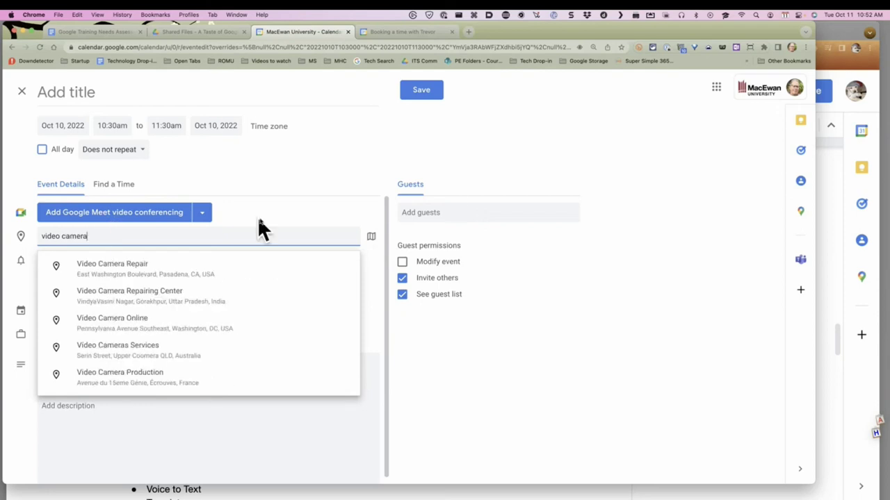
pyautogui.click(438, 212)
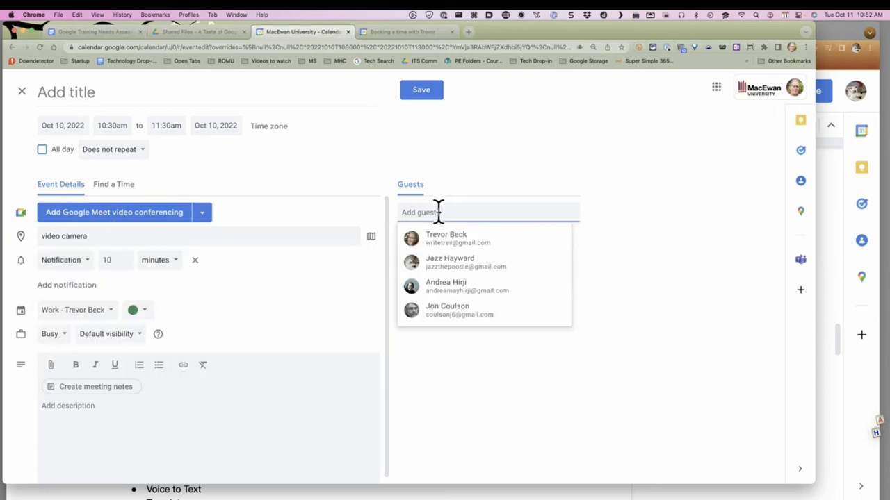
pyautogui.write('7-')
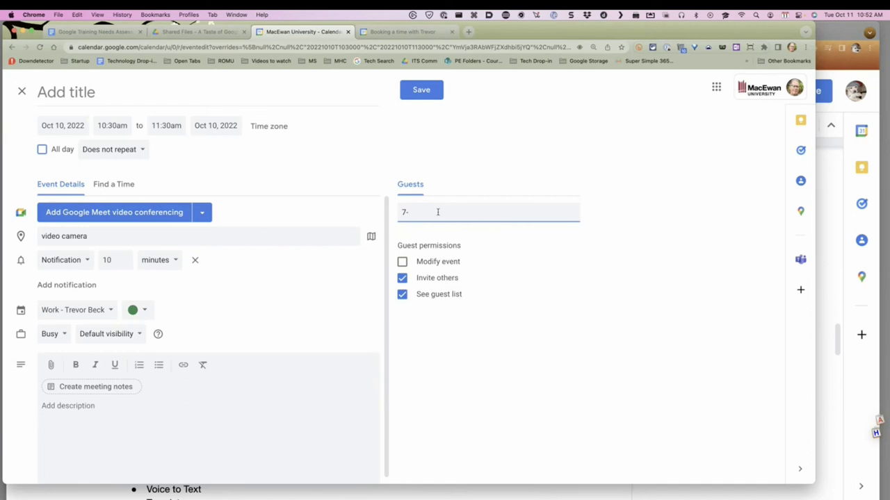
pyautogui.write('3')
pyautogui.press('BackSpace')
pyautogui.press('BackSpace')
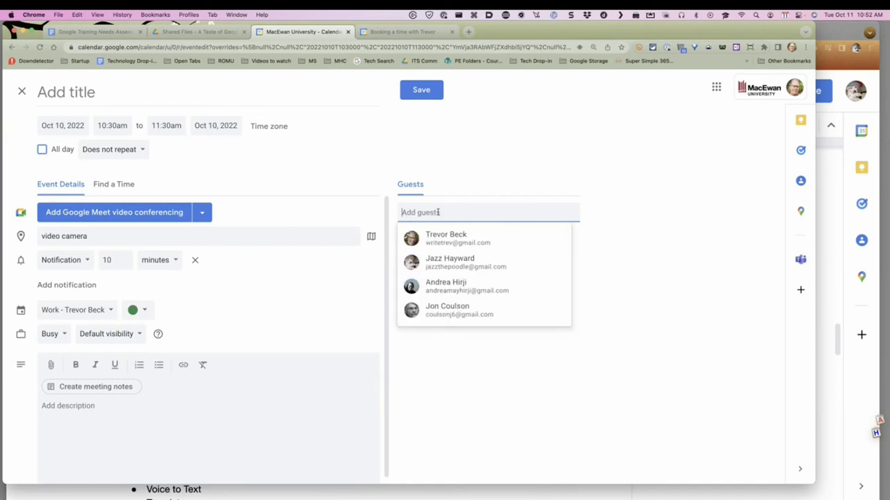
pyautogui.write('vied')
pyautogui.press('BackSpace')
pyautogui.press('BackSpace')
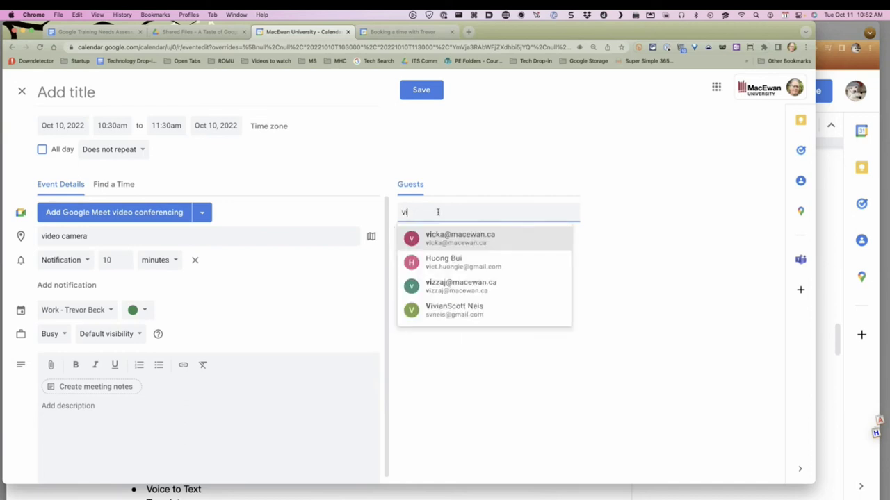
pyautogui.click(640, 308)
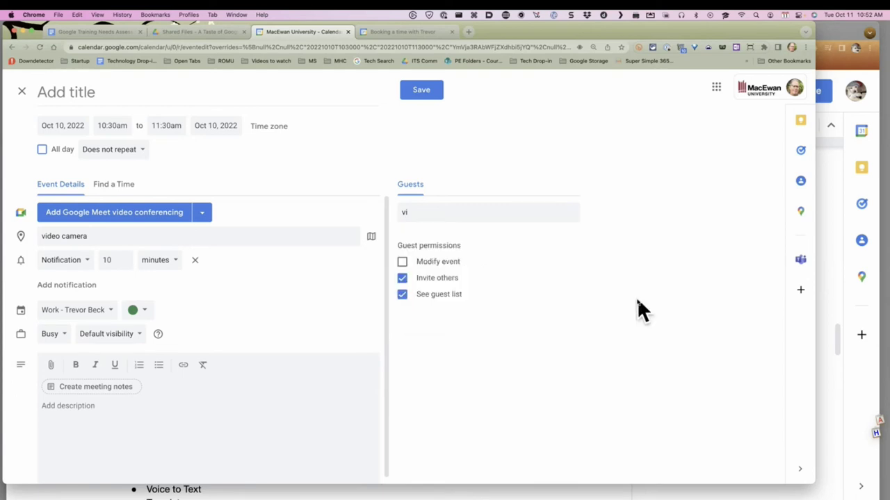
pyautogui.click(411, 212)
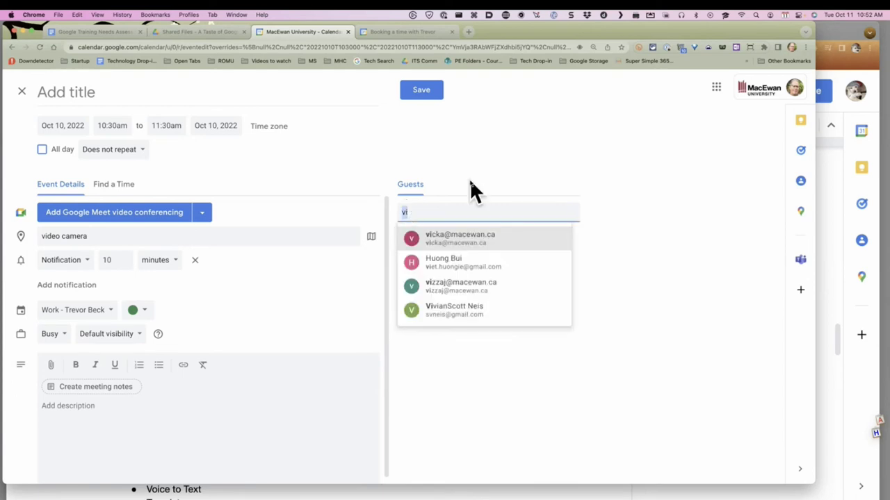
pyautogui.click(469, 186)
pyautogui.click(417, 209)
pyautogui.press('BackSpace')
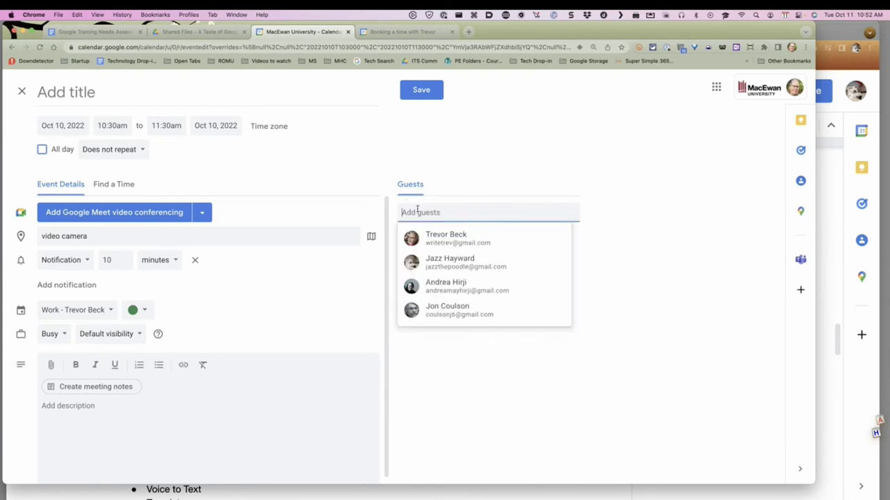
pyautogui.click(508, 411)
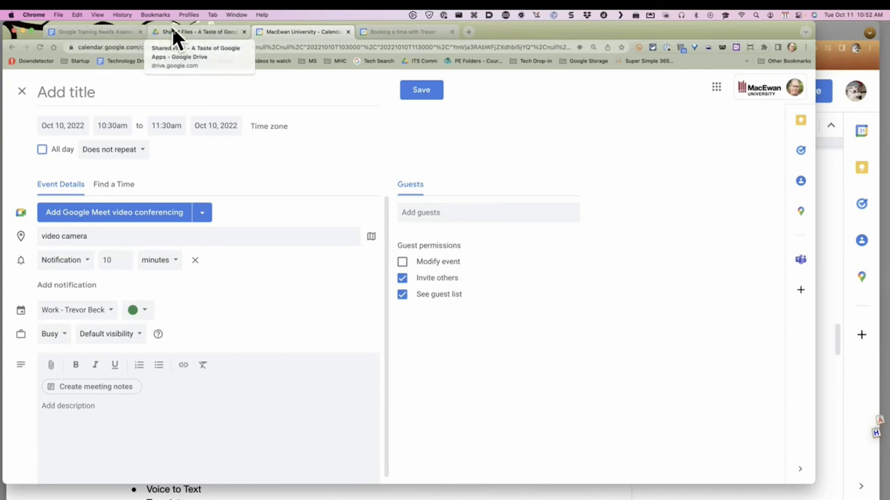
# - Check the document's topic list, and attach the "Agenda/Action Item Template for CIO" document to the event by searching Drive for "agenda"
pyautogui.click(88, 32)
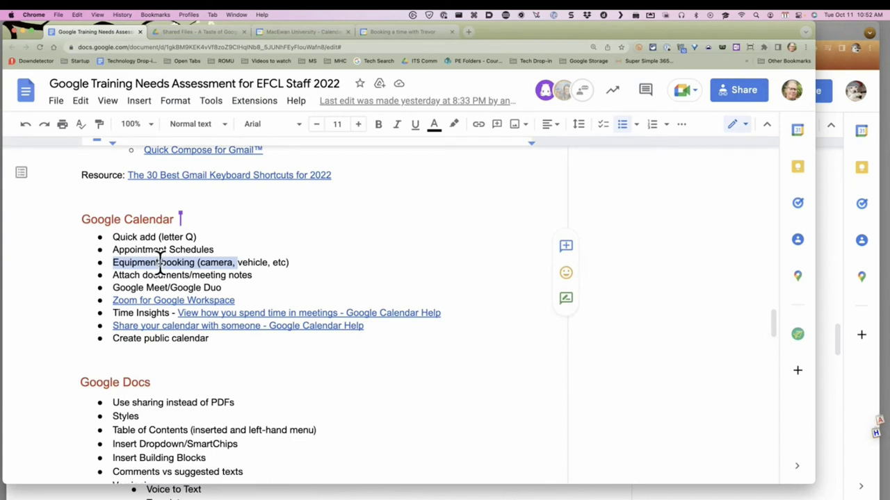
pyautogui.click(286, 32)
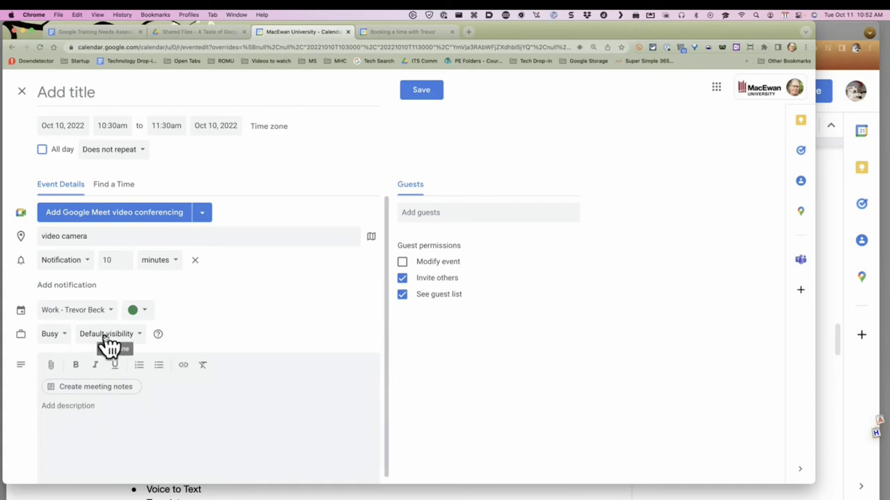
pyautogui.click(53, 366)
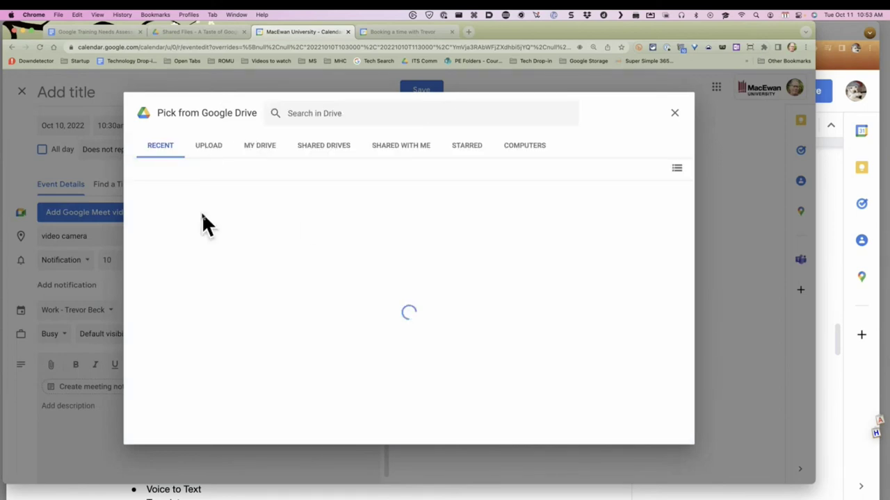
pyautogui.click(330, 113)
pyautogui.write('min')
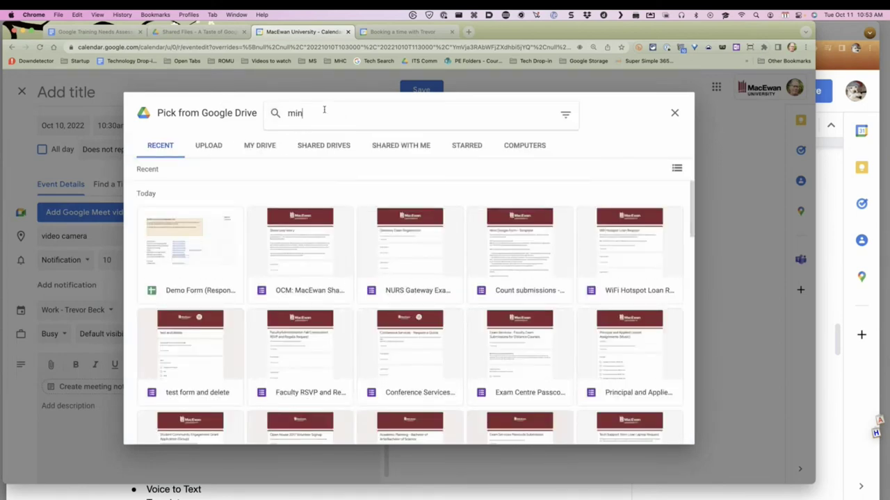
pyautogui.write('utes')
pyautogui.press('BackSpace')
pyautogui.press('BackSpace')
pyautogui.press('BackSpace')
pyautogui.press('BackSpace')
pyautogui.press('BackSpace')
pyautogui.press('BackSpace')
pyautogui.press('BackSpace')
pyautogui.write('agenda')
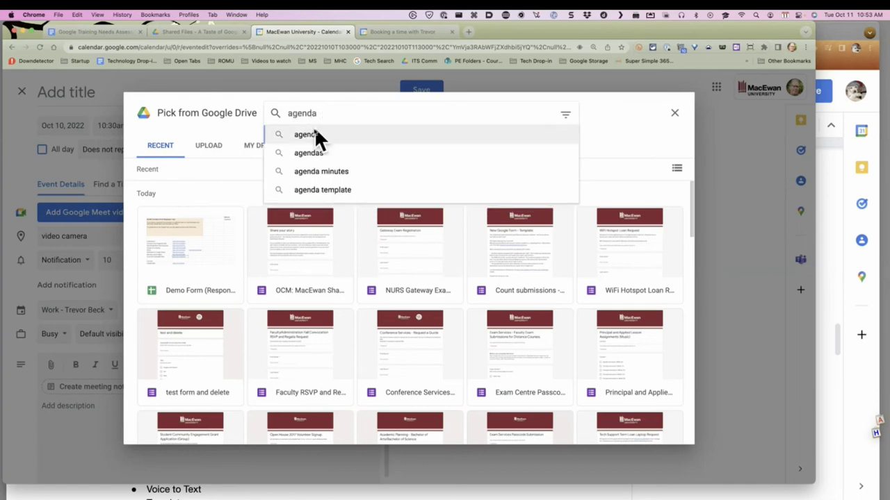
pyautogui.click(315, 132)
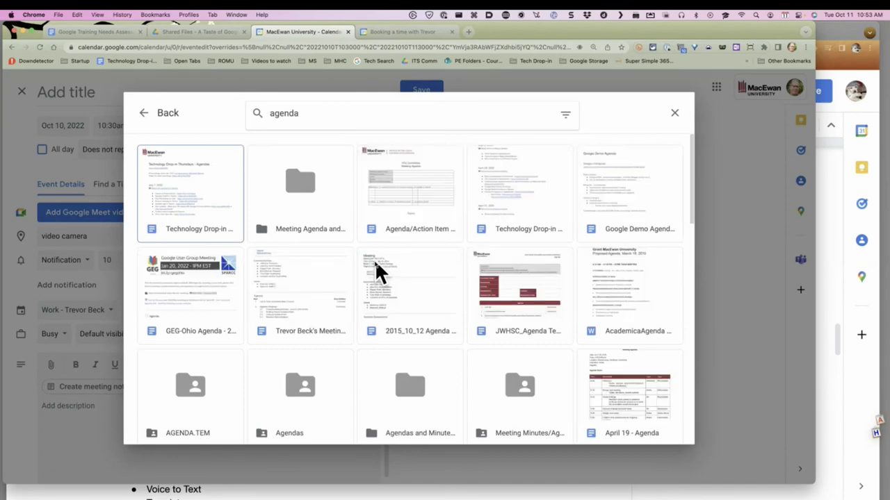
pyautogui.click(414, 198)
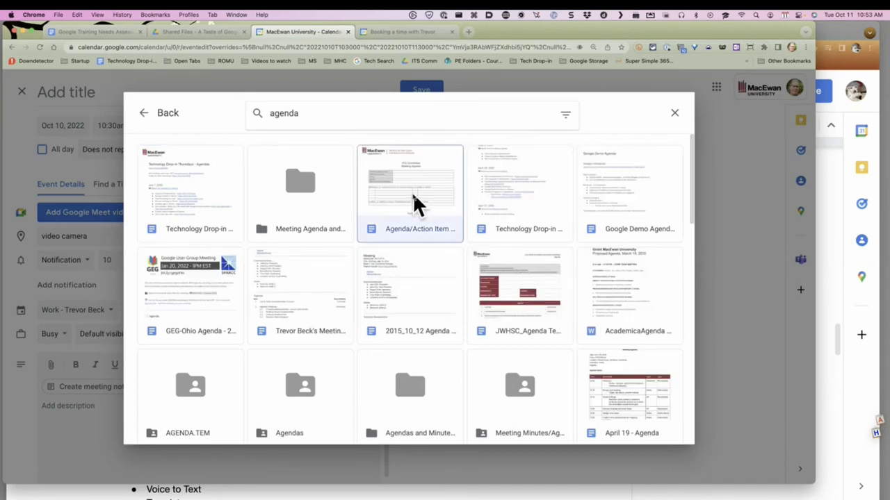
pyautogui.click(663, 436)
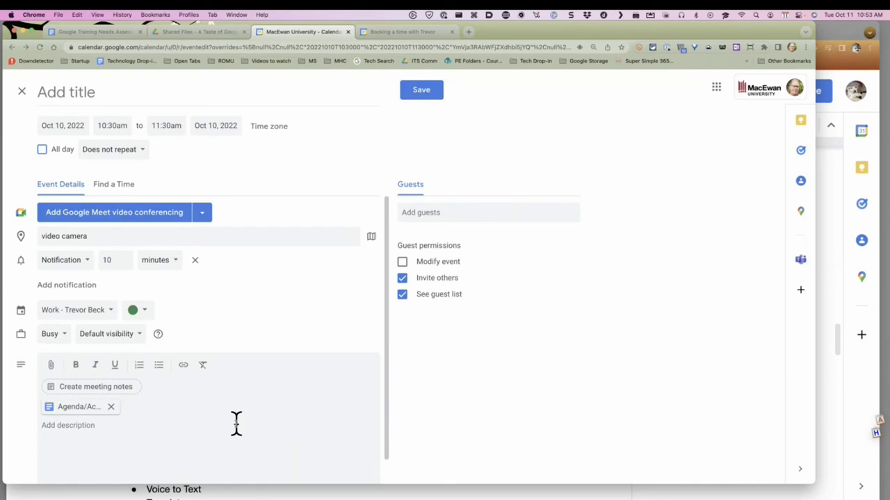
# - Add a meeting notes document to the event and save the event with the title "test"
pyautogui.click(110, 389)
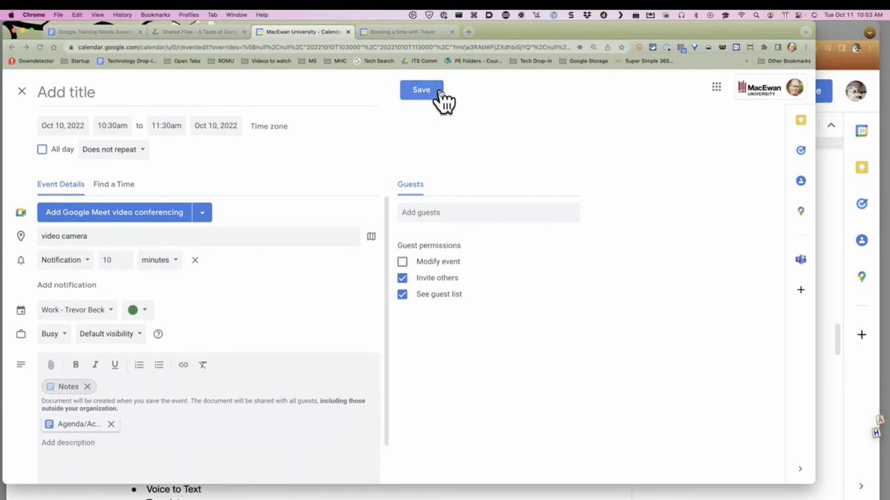
pyautogui.click(236, 92)
pyautogui.write('test')
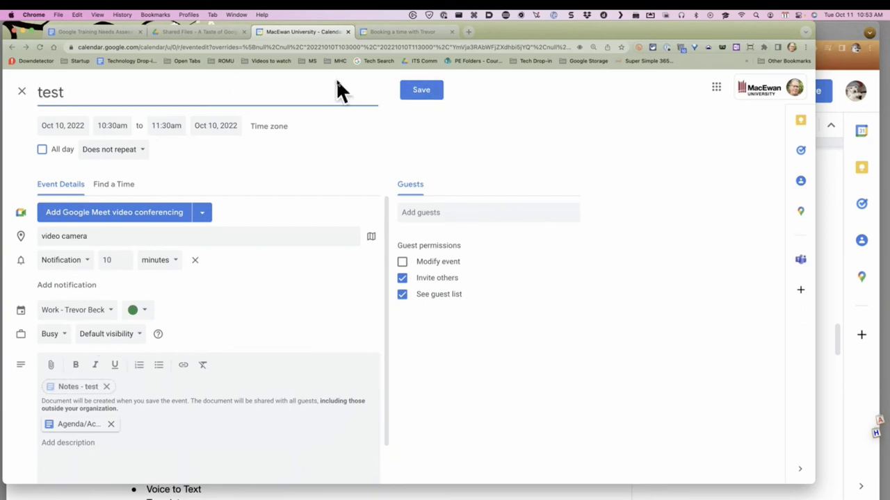
pyautogui.click(419, 94)
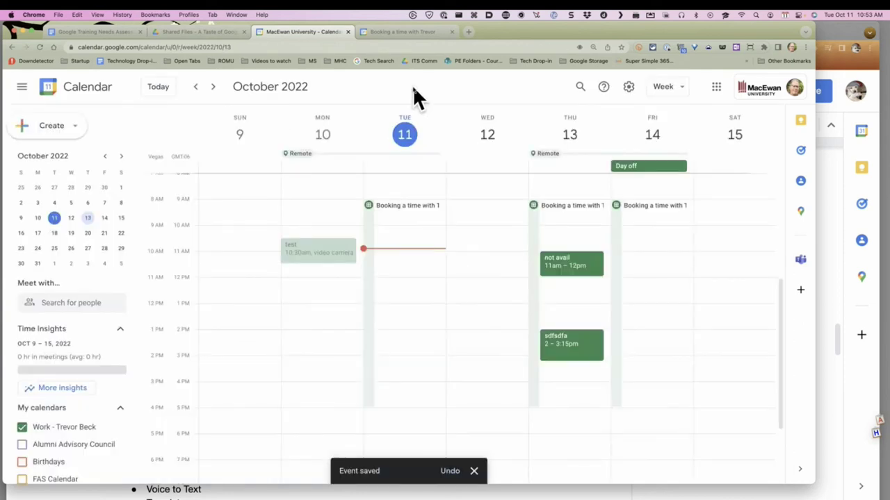
# - Open the meeting notes document attached to the "test" event and look at its Notes section
pyautogui.click(314, 248)
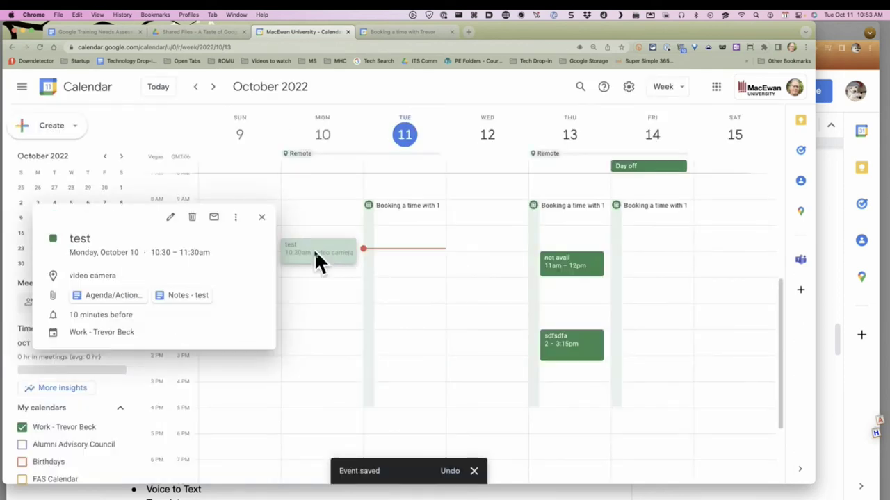
pyautogui.click(192, 295)
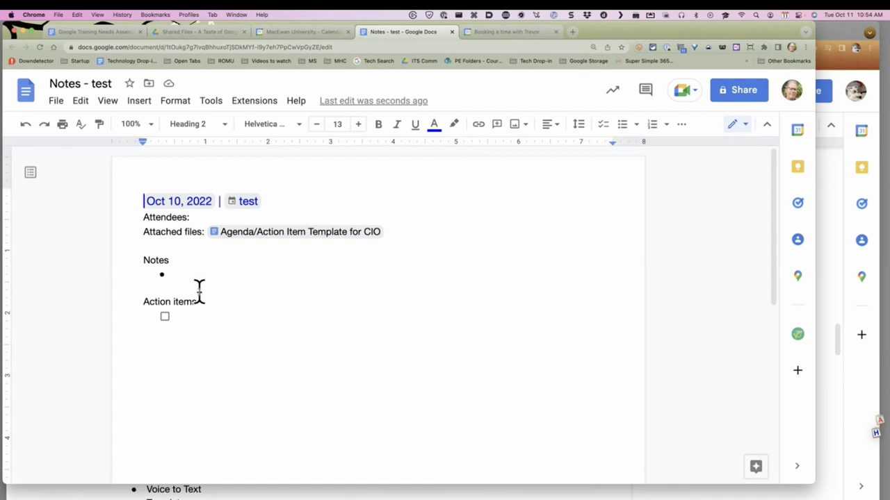
pyautogui.click(334, 275)
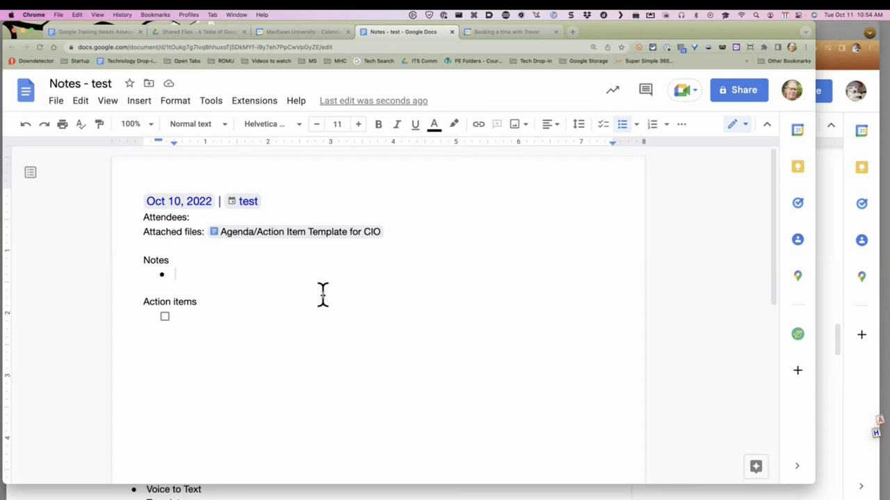
# - Return to the Google Training Needs Assessment document and review the remaining Google Calendar topics
pyautogui.click(109, 32)
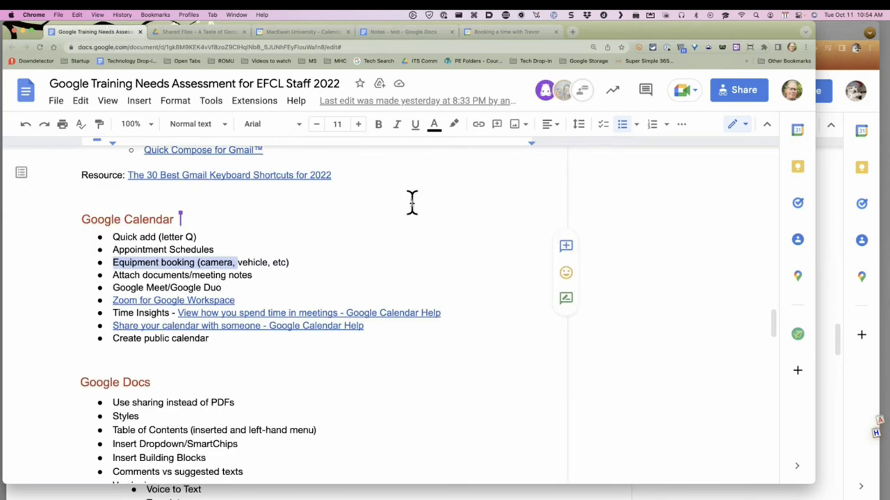
pyautogui.scroll(-1, 410, 202)
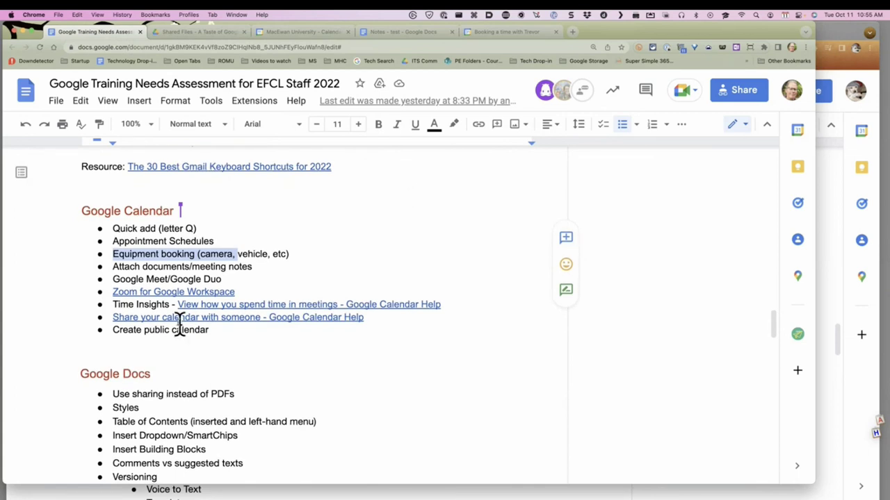
pyautogui.scroll(-1, 171, 247)
pyautogui.scroll(-3, 170, 247)
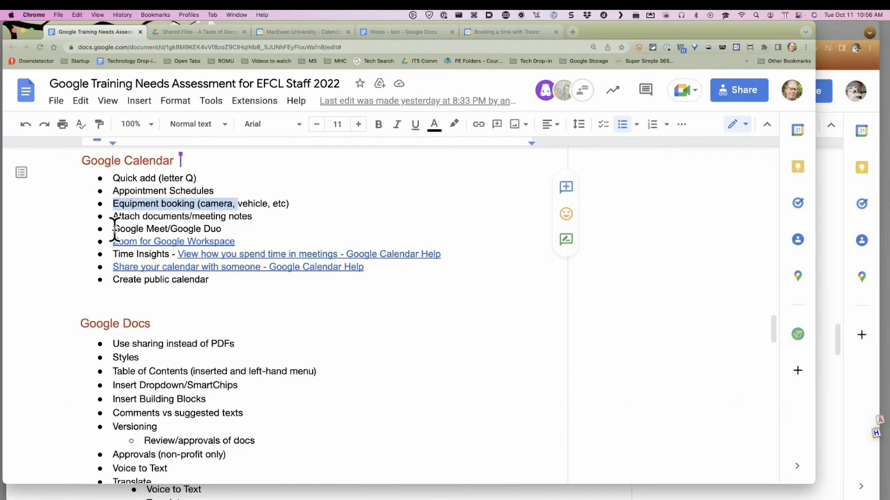
# - Switch to Google Drive, add a shortcut to "01_ Sherlock Holmes - A Taste of Google Apps" in My Drive, and find it there
pyautogui.click(213, 33)
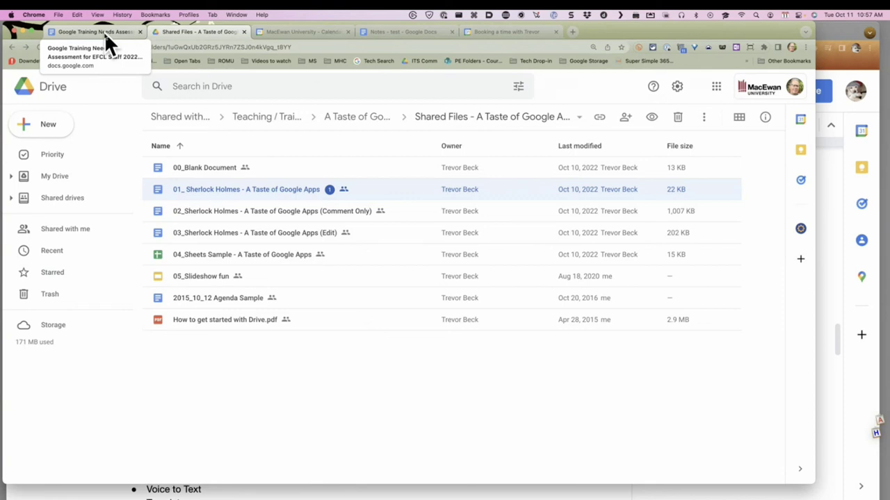
pyautogui.rightClick(223, 194)
pyautogui.moveTo(226, 197)
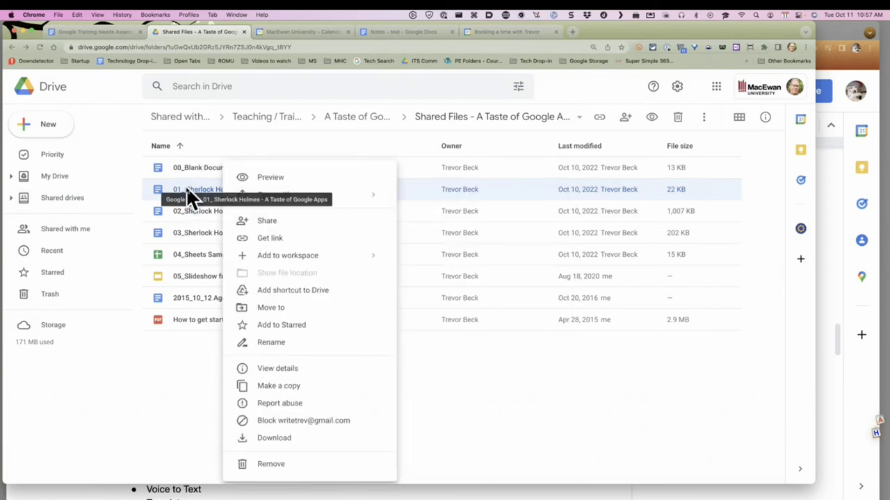
pyautogui.click(431, 144)
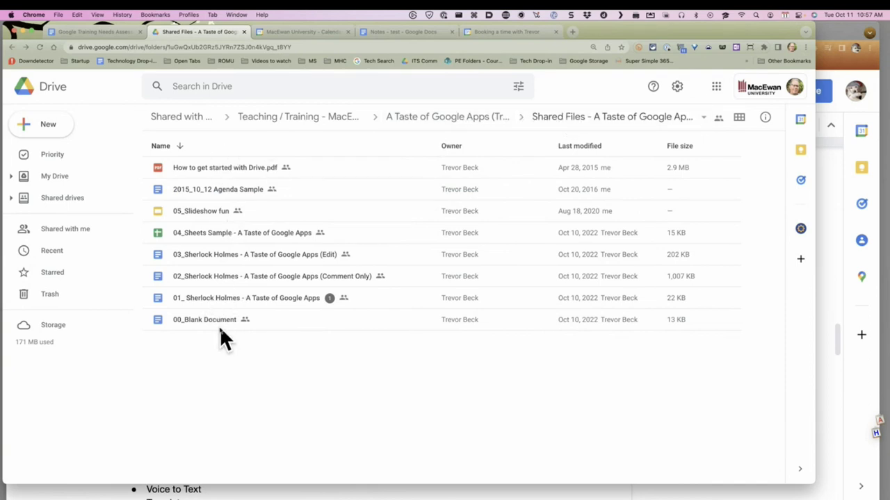
pyautogui.rightClick(217, 298)
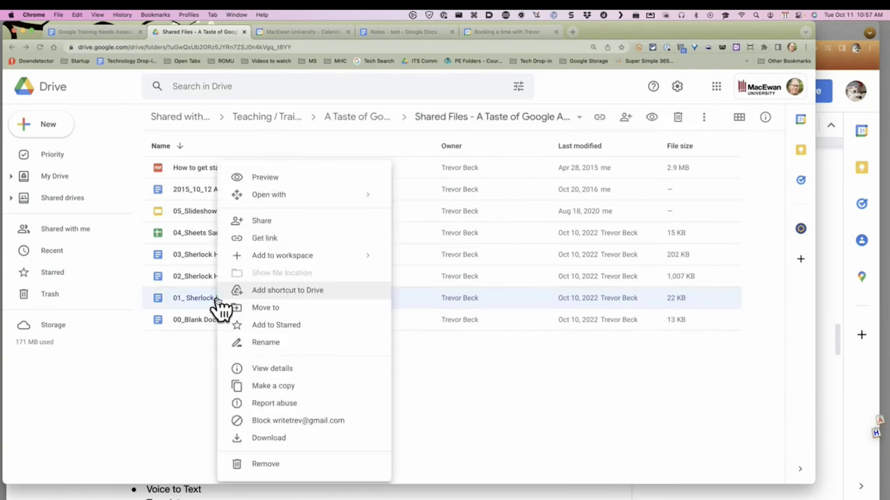
pyautogui.click(296, 298)
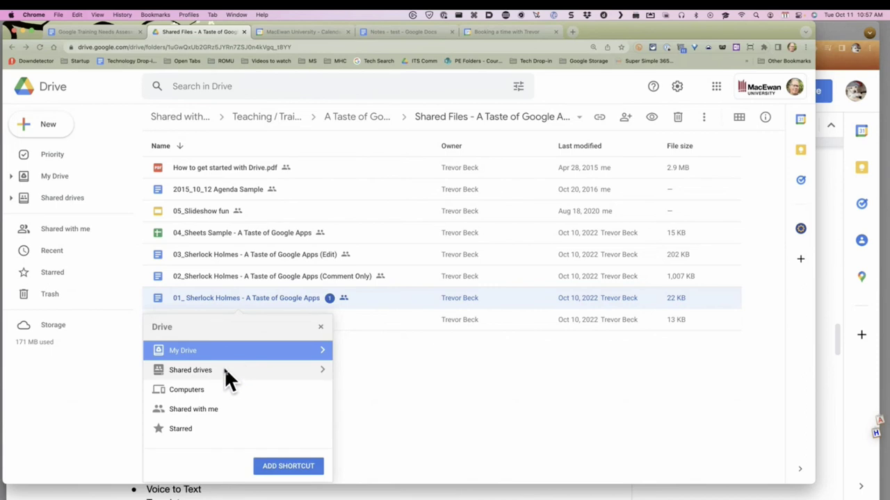
pyautogui.click(271, 468)
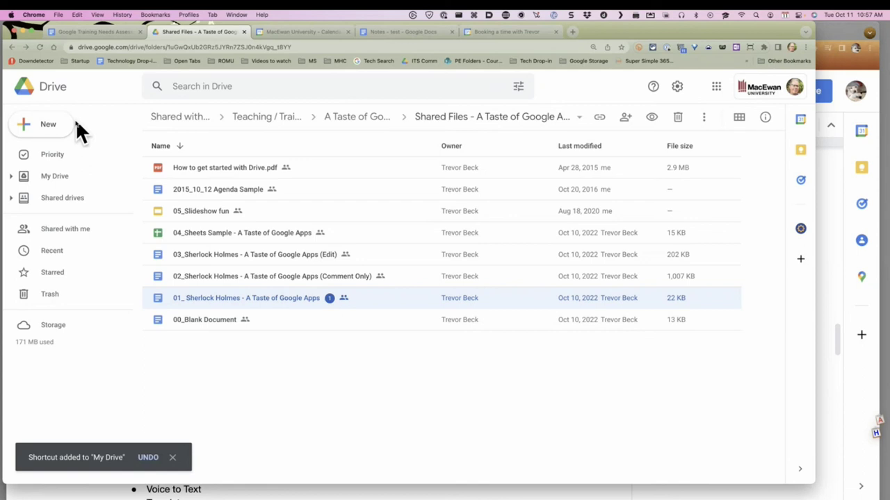
pyautogui.click(48, 178)
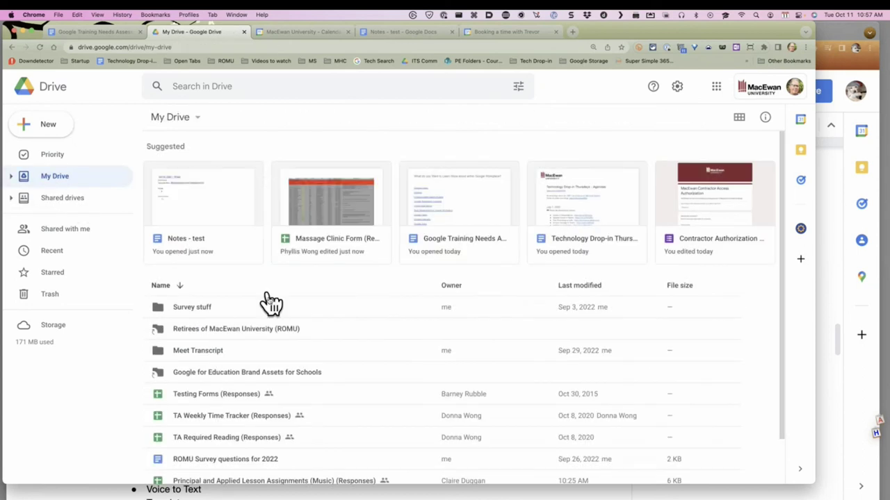
pyautogui.scroll(-2, 271, 305)
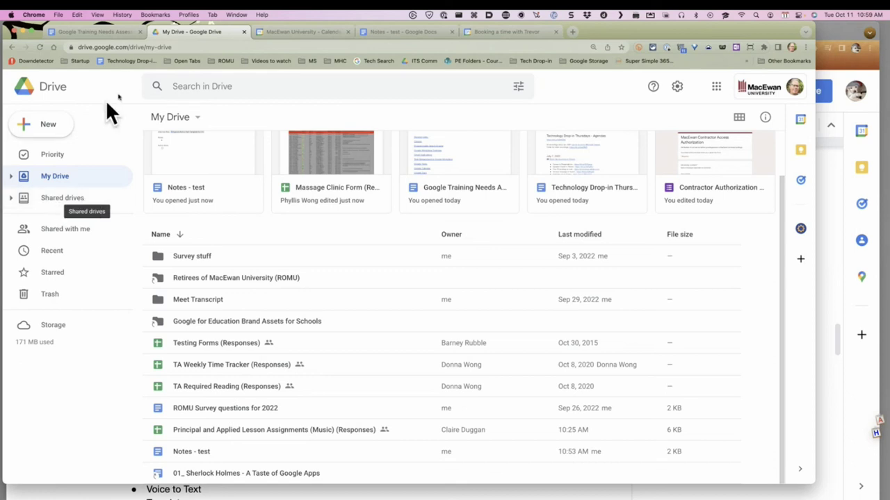
# - Return to the Google Training Needs Assessment document and examine the Google Docs topic list, highlighting it briefly
pyautogui.click(101, 32)
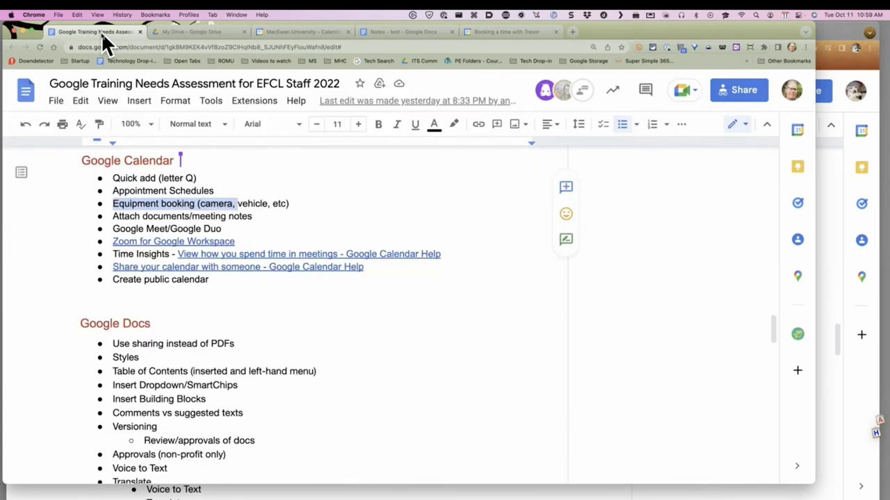
pyautogui.scroll(-5, 259, 250)
pyautogui.scroll(1, 259, 250)
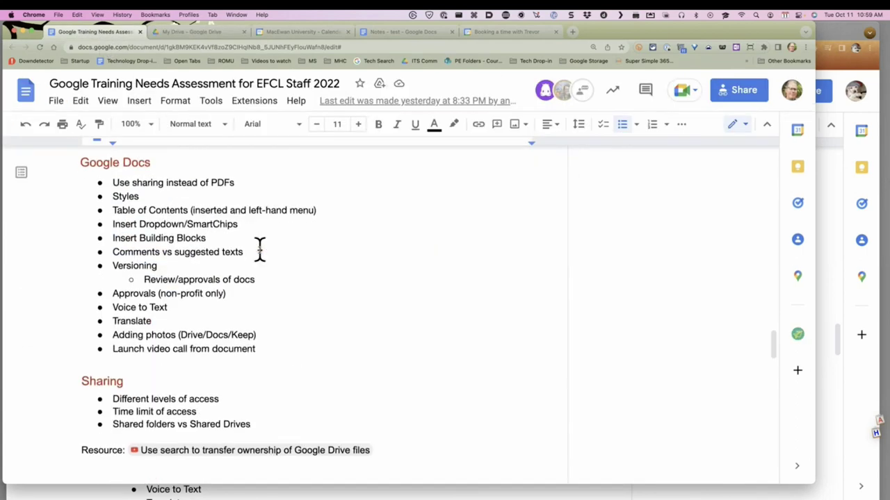
pyautogui.moveTo(72, 178); pyautogui.dragTo(324, 368)
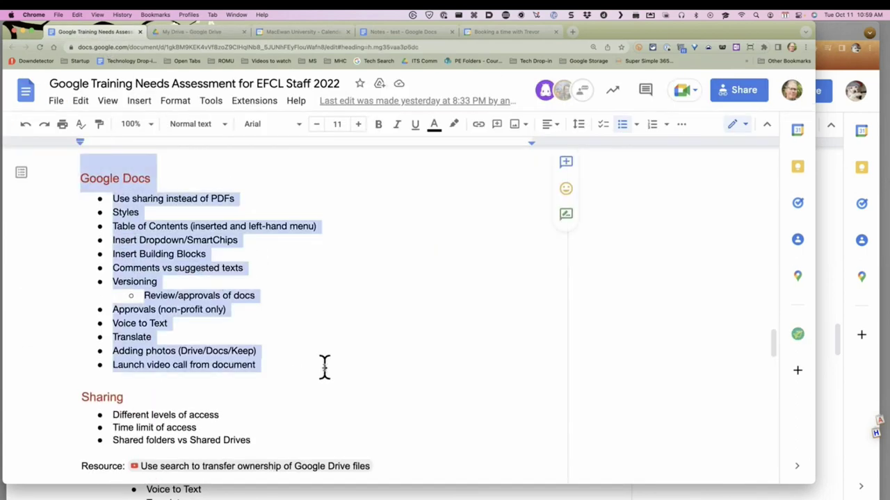
pyautogui.click(448, 337)
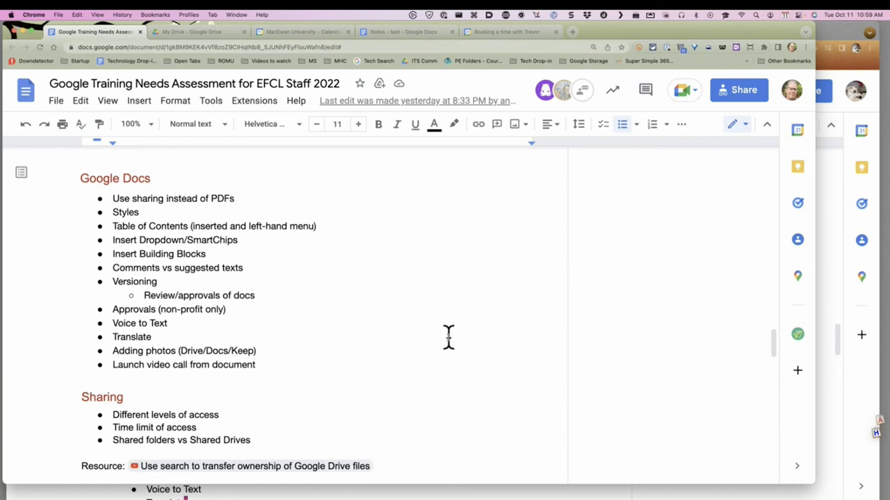
# - Review the Sharing, Google Tasks and Part 3 topics, highlight the Google Docs list, and go back to the Google Calendar section
pyautogui.scroll(-10, 182, 236)
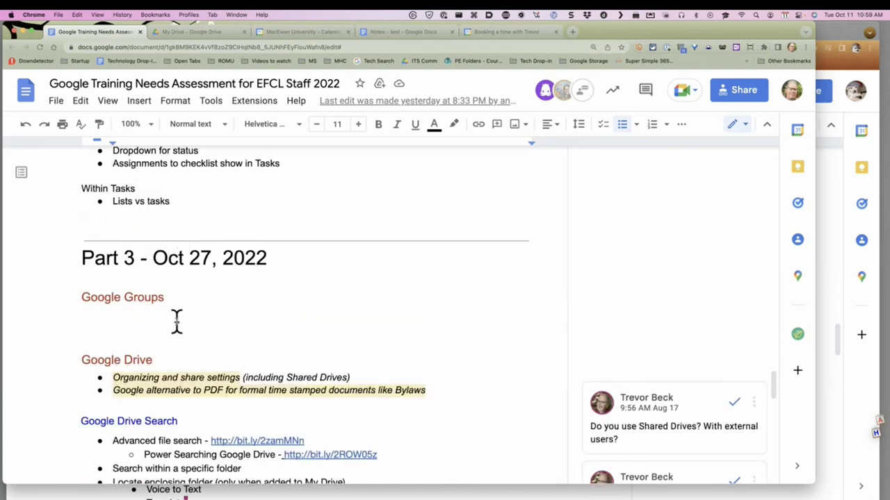
pyautogui.scroll(10, 175, 323)
pyautogui.scroll(-2, 176, 320)
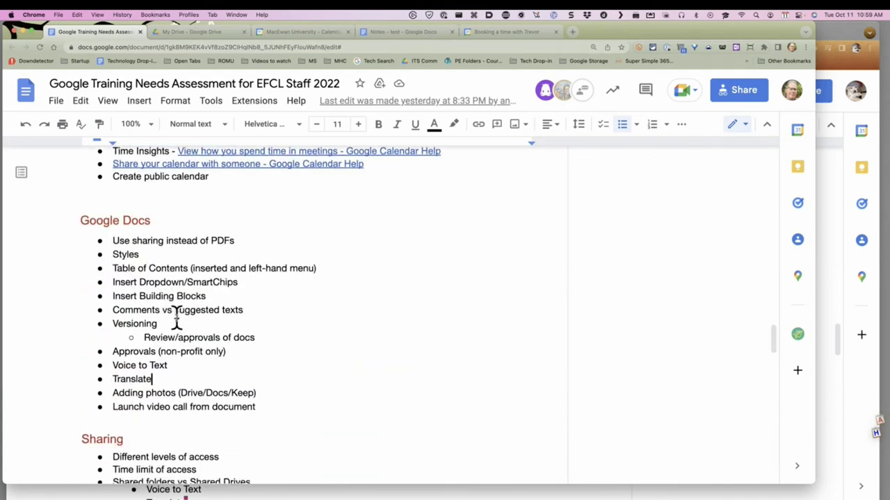
pyautogui.moveTo(100, 175); pyautogui.dragTo(298, 391)
pyautogui.scroll(-4, 300, 387)
pyautogui.scroll(-3, 276, 239)
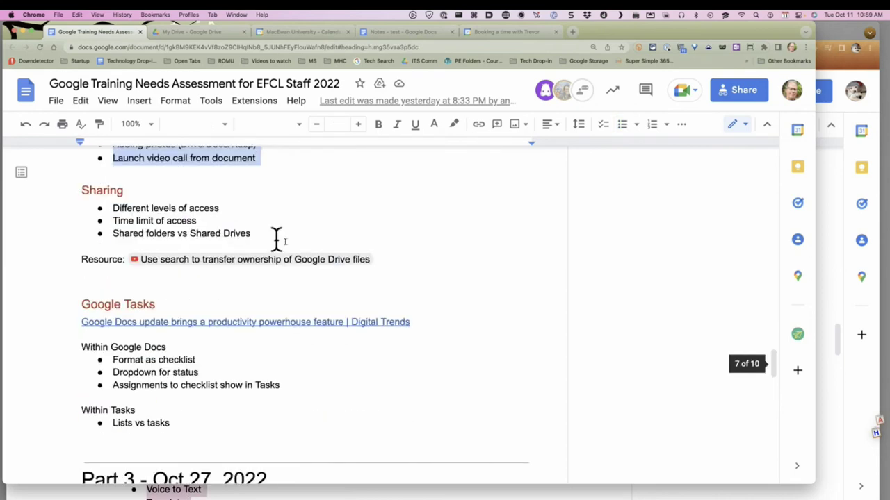
pyautogui.scroll(12, 347, 246)
pyautogui.scroll(3, 349, 245)
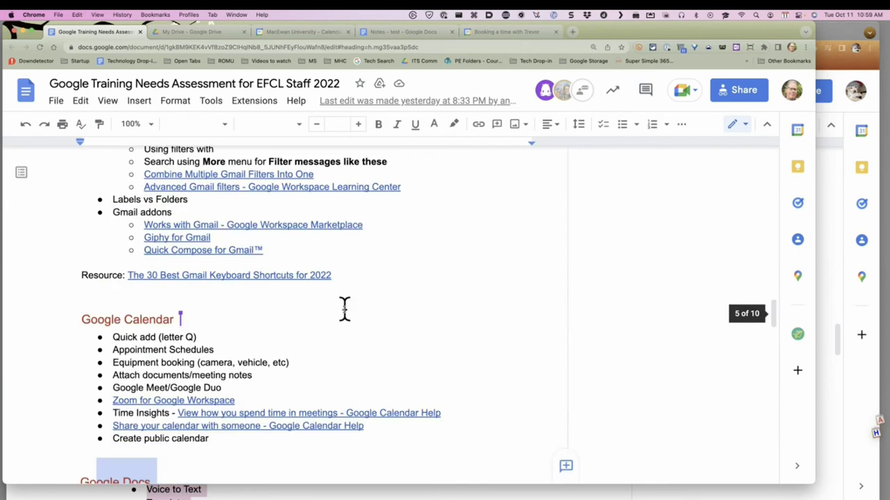